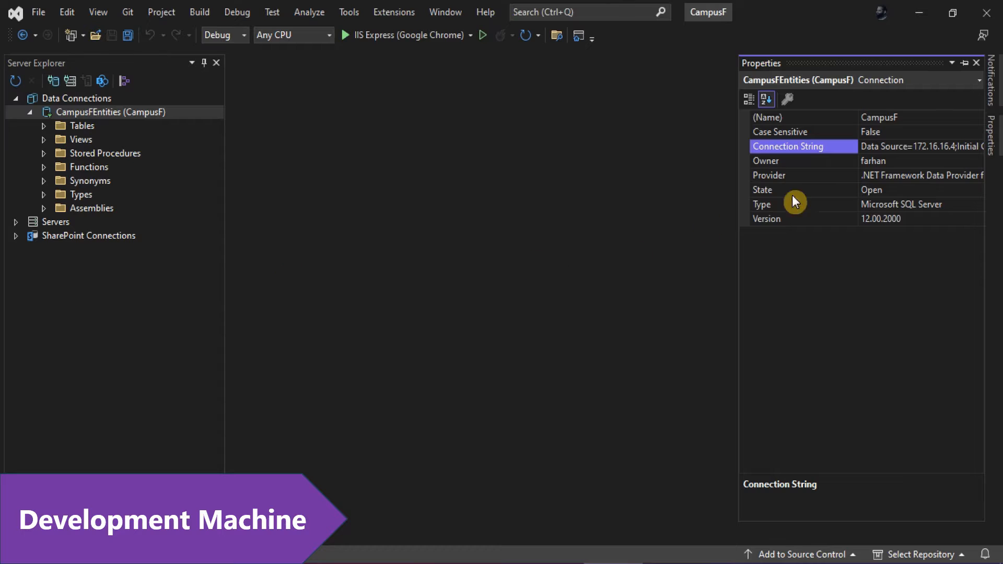
Step: Select the CampusFEntities Connection String property and pin the Properties window open
click(809, 148)
click(964, 64)
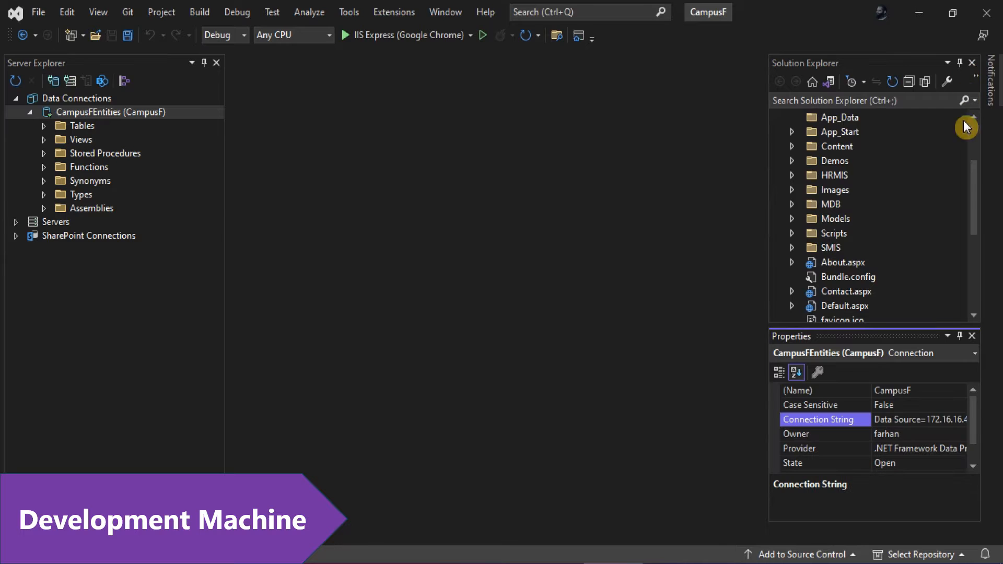
Step: Unpin Properties and open Web.config from Solution Explorer
click(960, 337)
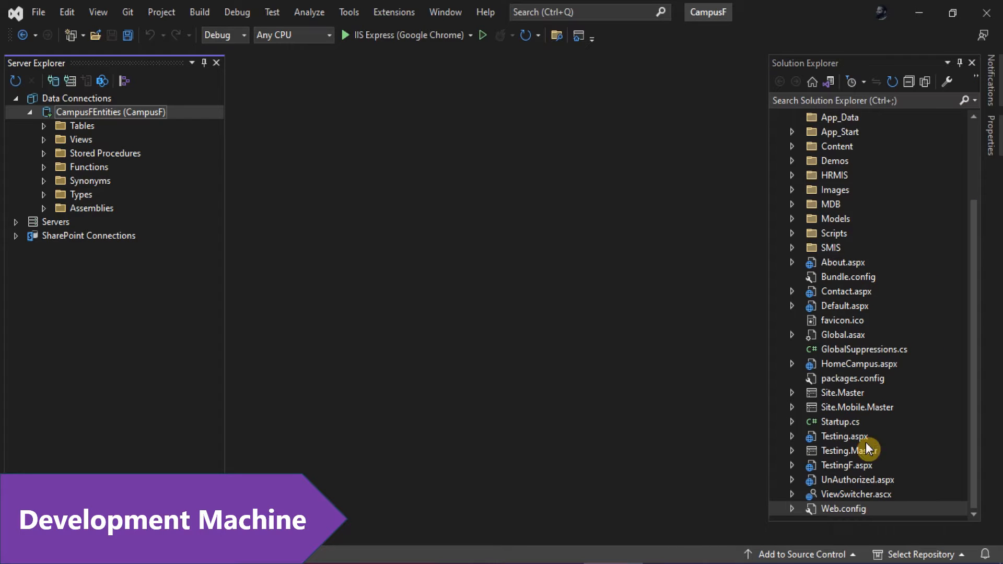
double_click(831, 509)
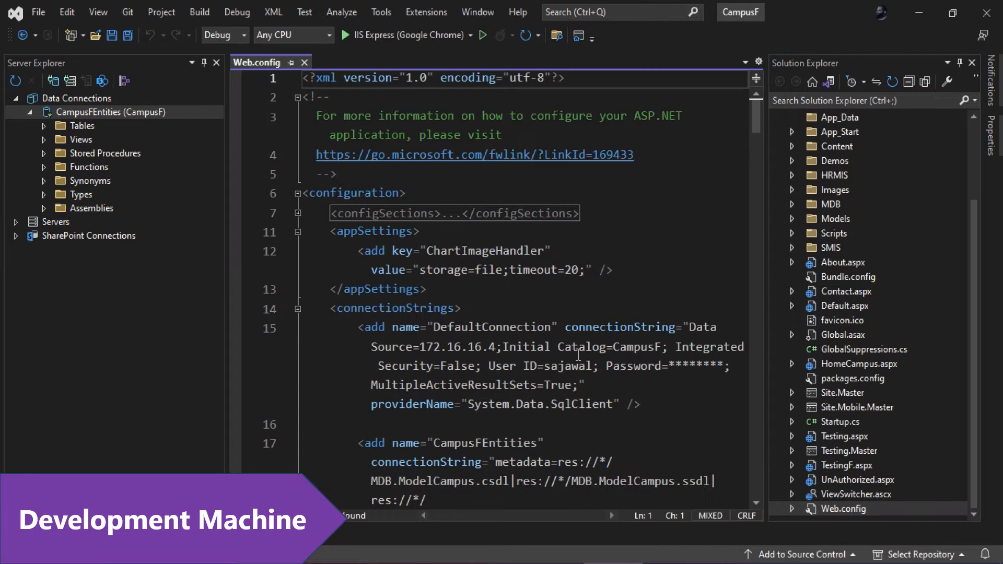
scroll(579, 355, down, 2)
Step: Inspect the DefaultConnection and CampusFEntities connection strings, including their user id and password entries
double_click(447, 237)
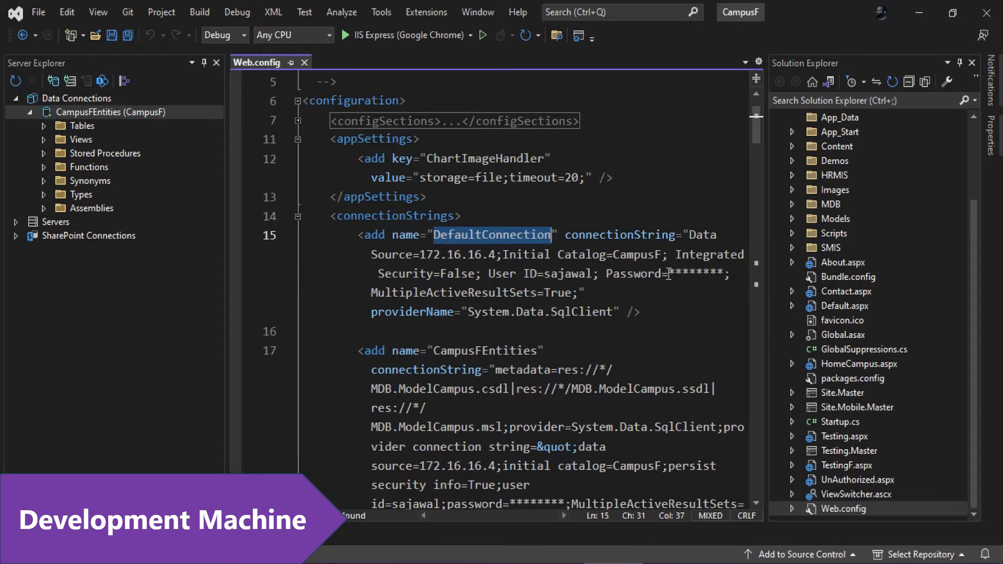
drag(669, 273, 724, 273)
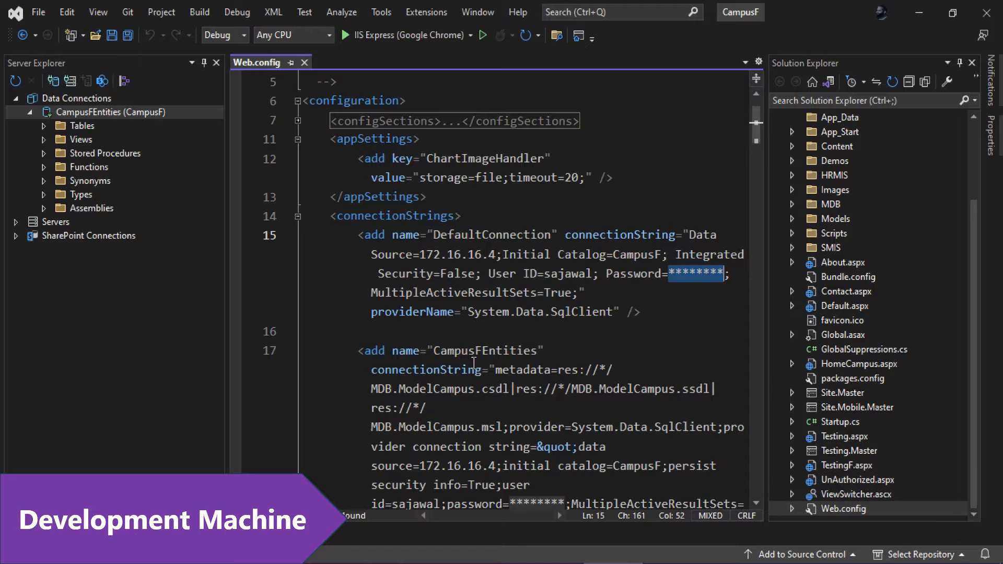
double_click(474, 355)
scroll(553, 351, down, 3)
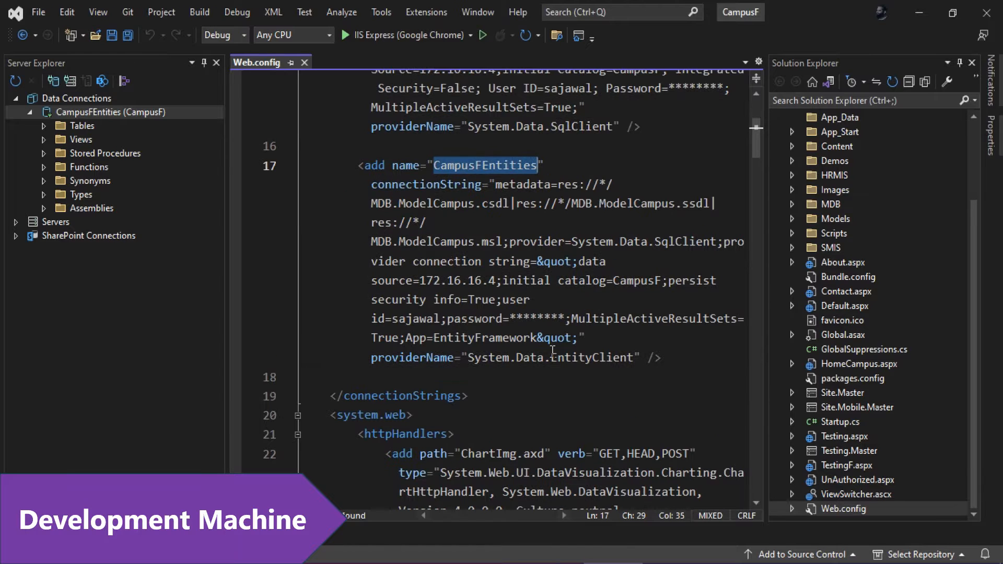
double_click(541, 319)
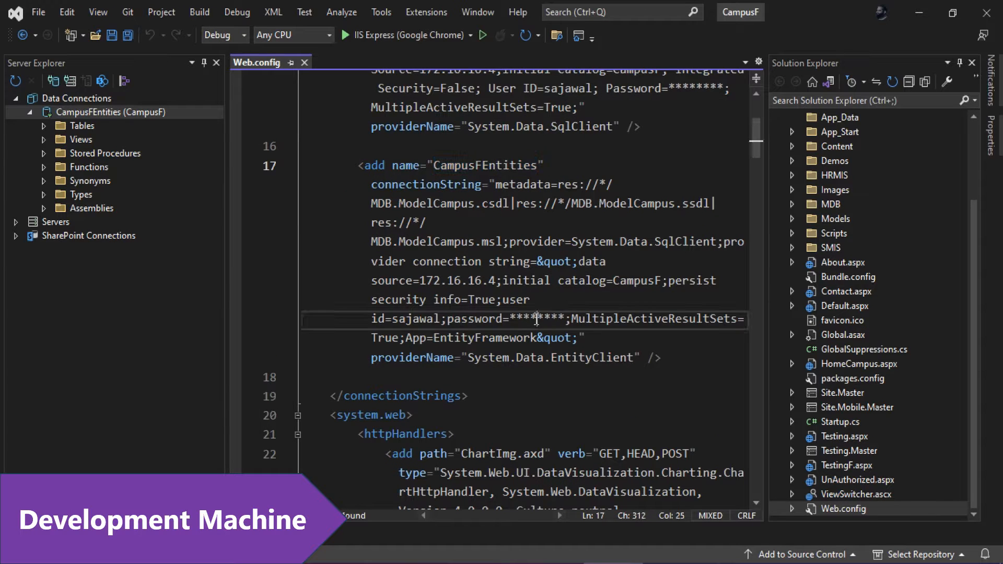
double_click(416, 320)
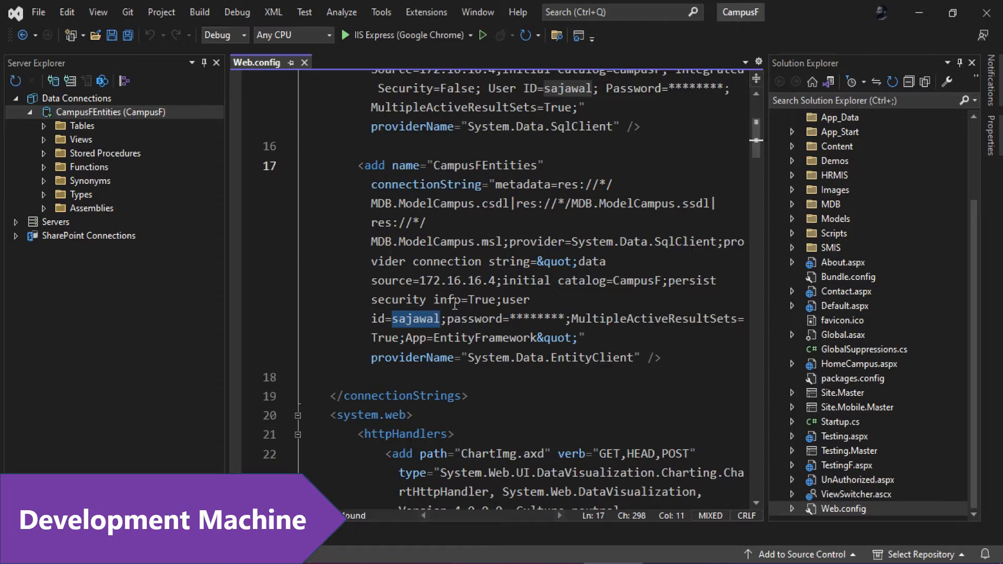
scroll(455, 305, up, 2)
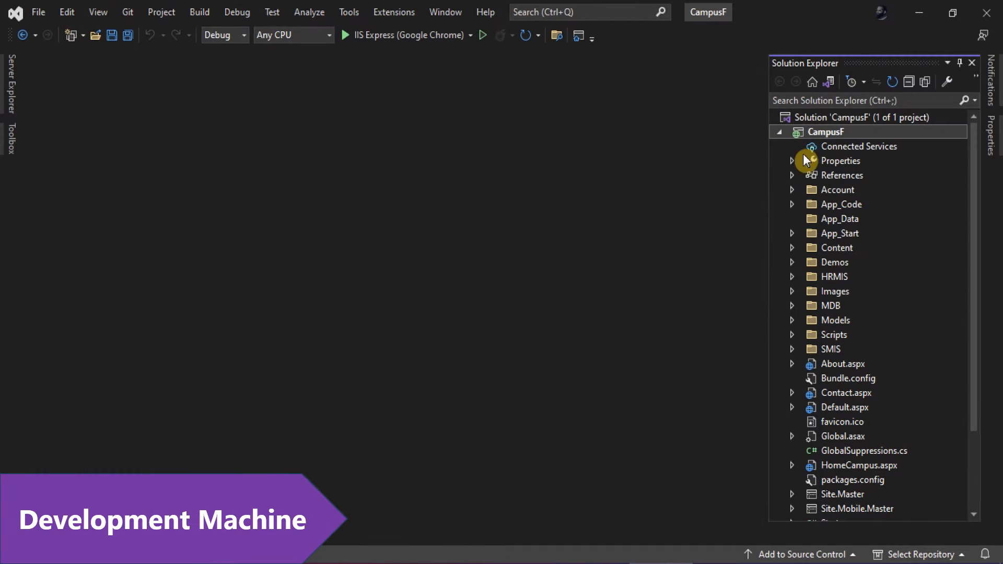
Step: Review the CampusF project's Build configurations and Package/Publish Web and SQL settings
right_click(807, 132)
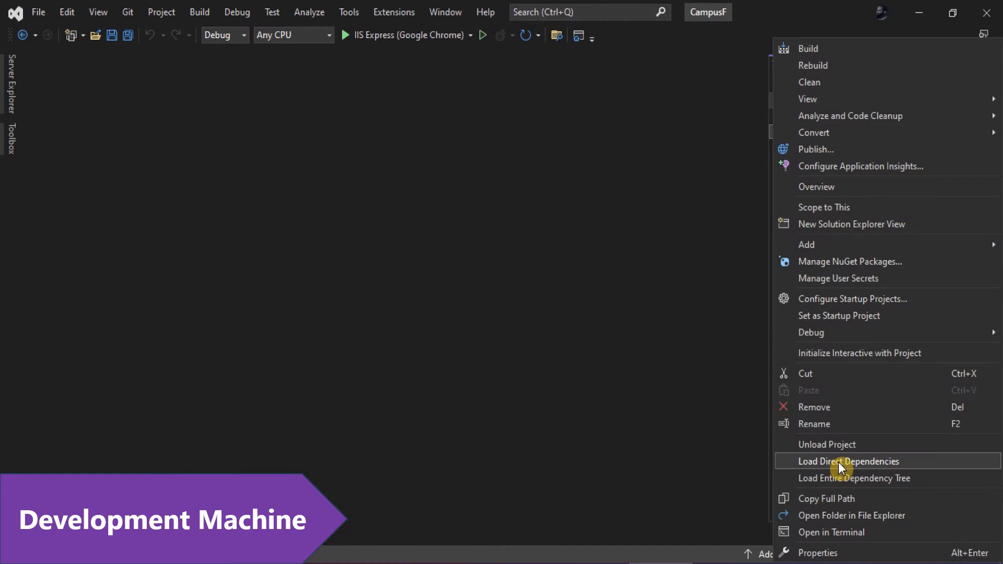
click(818, 554)
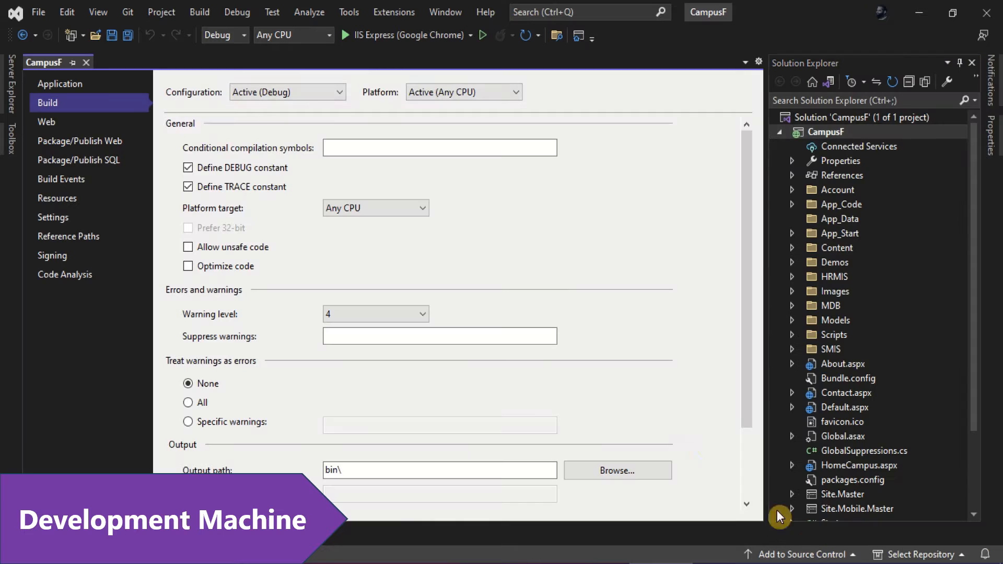
click(319, 93)
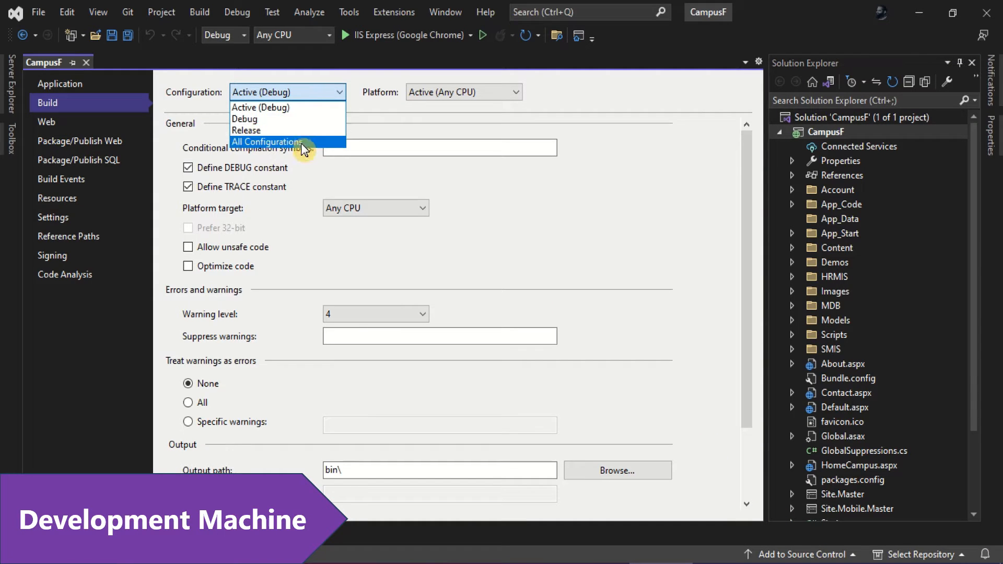
click(66, 142)
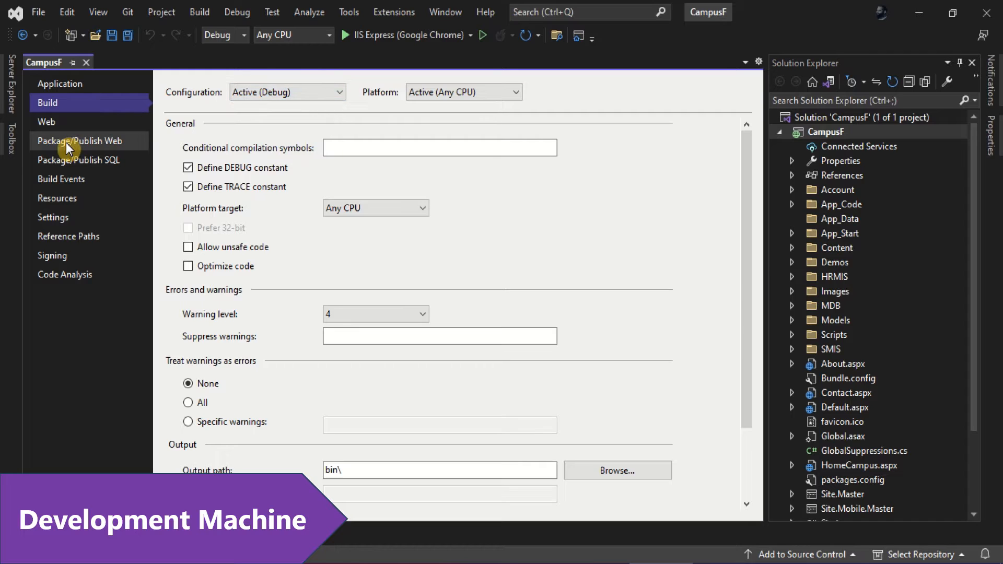
click(66, 142)
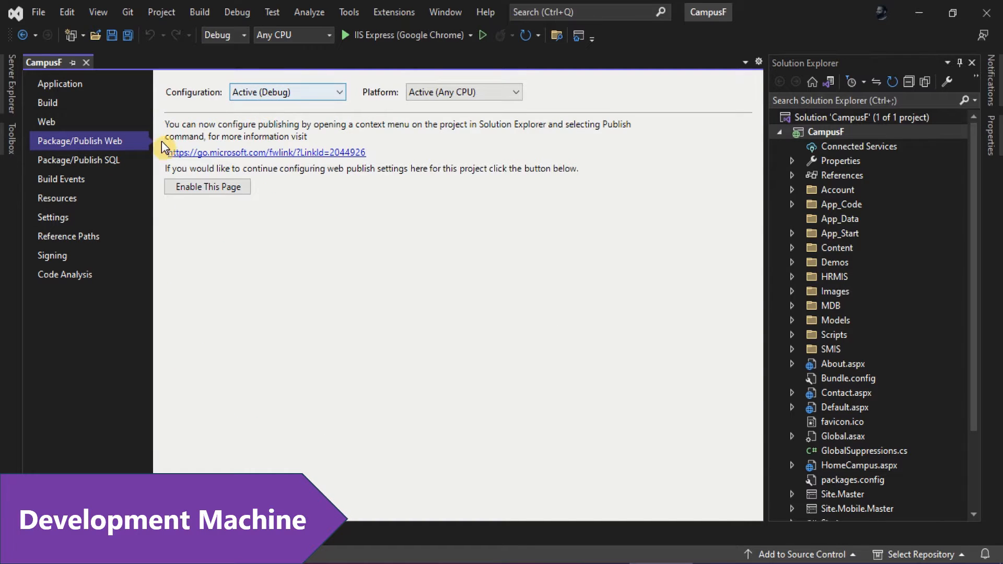
click(144, 160)
Step: Set the configuration to Debug and rebuild the whole solution
click(288, 97)
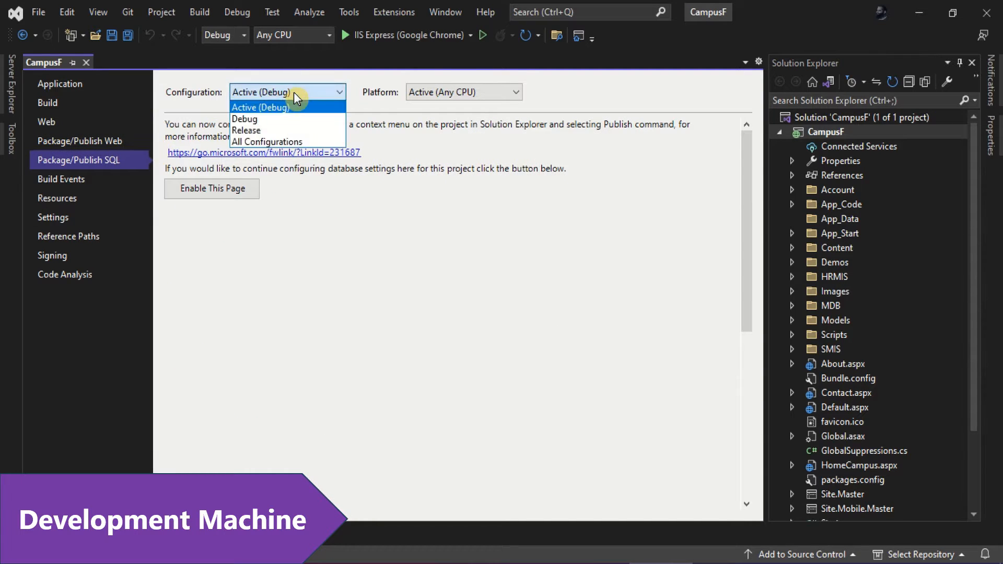
click(280, 118)
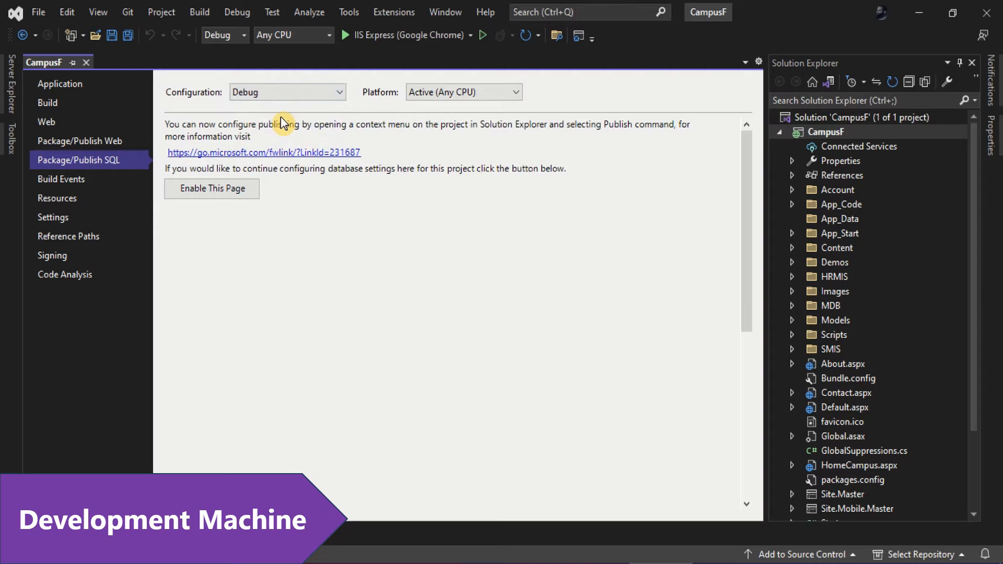
click(203, 15)
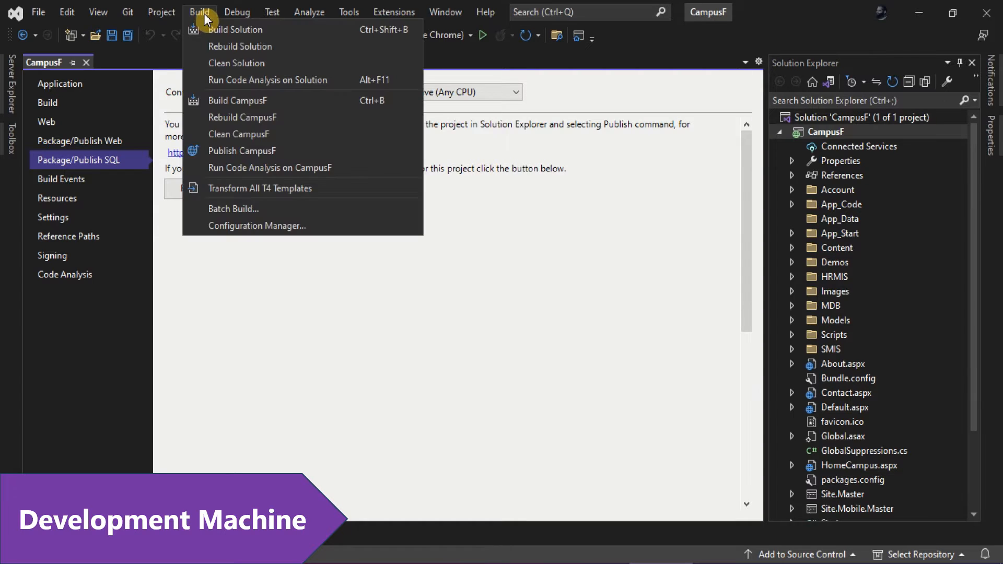
click(245, 47)
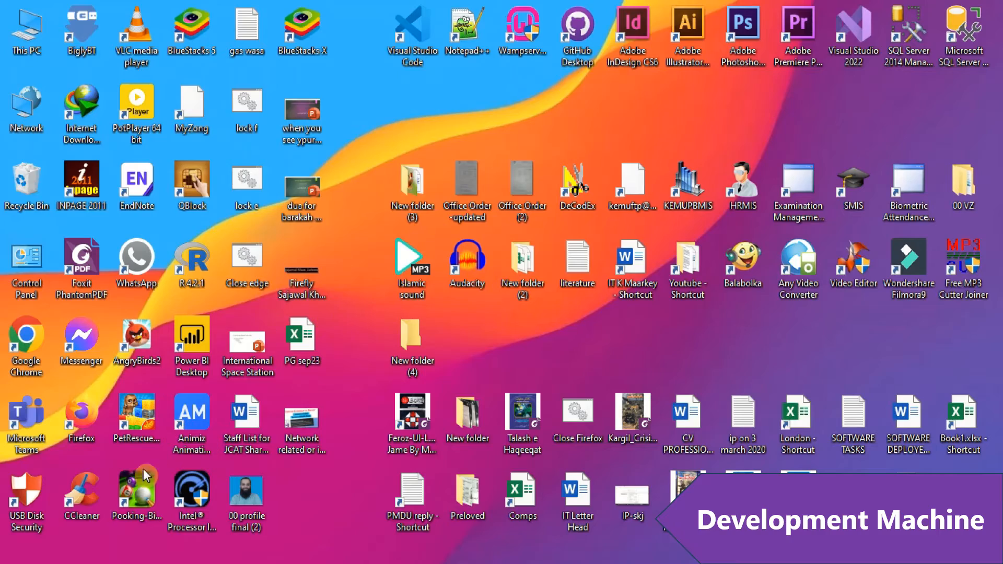
Step: Launch the Services console and jump to the SQL Server entries
key(super)
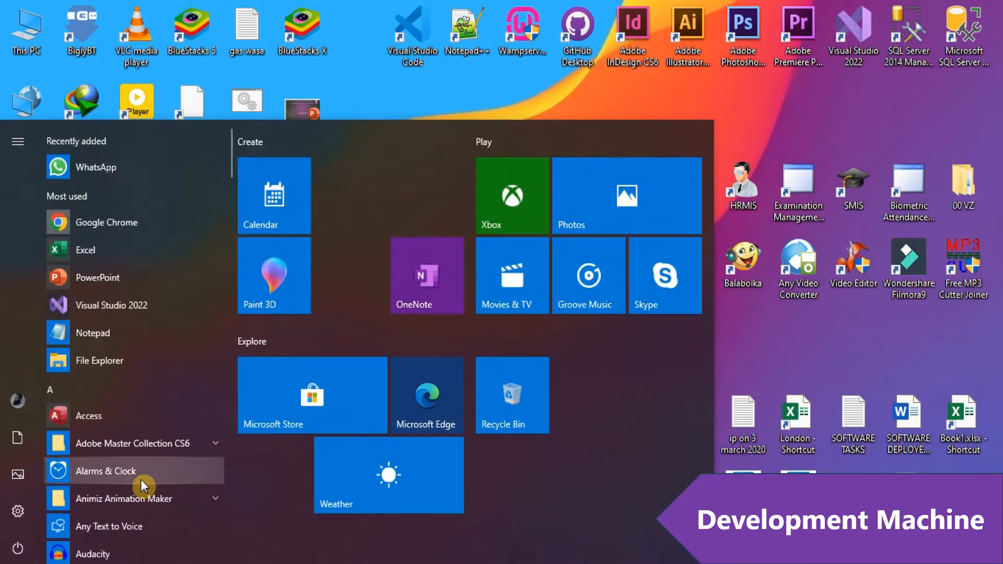
text(ser)
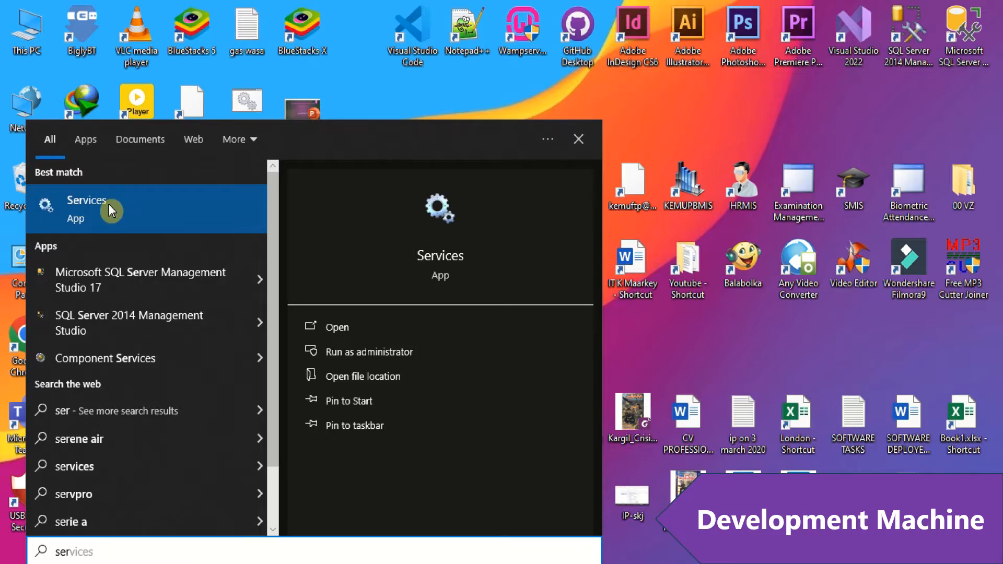
click(109, 204)
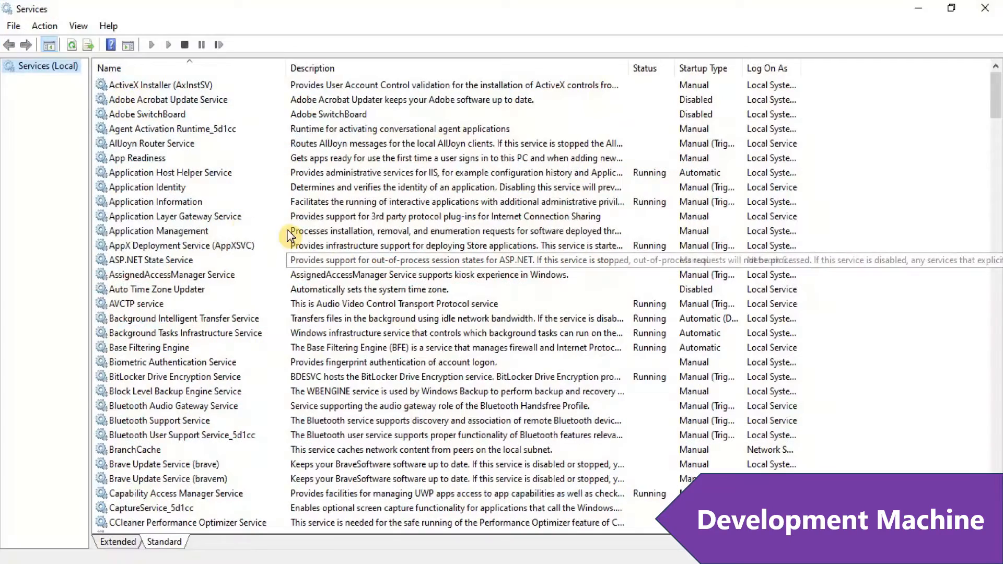
click(216, 218)
key(s)
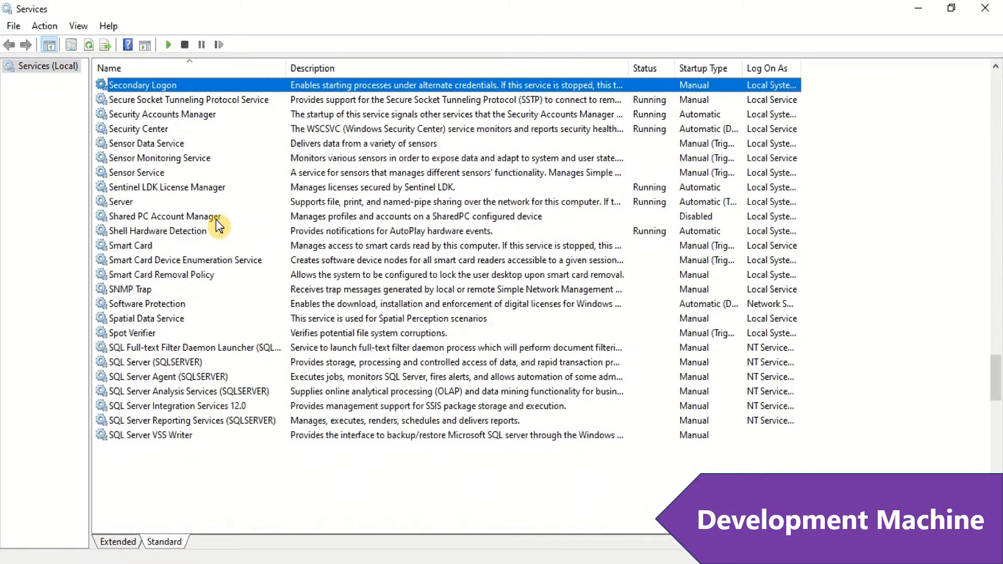
click(168, 363)
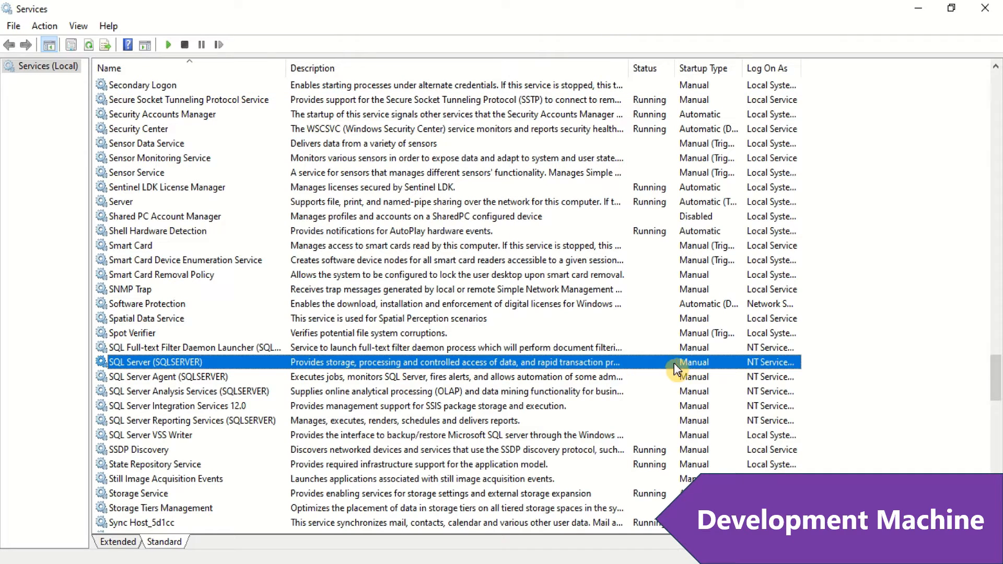
Step: Start the SQL Server Agent (SQLSERVER) service
click(215, 377)
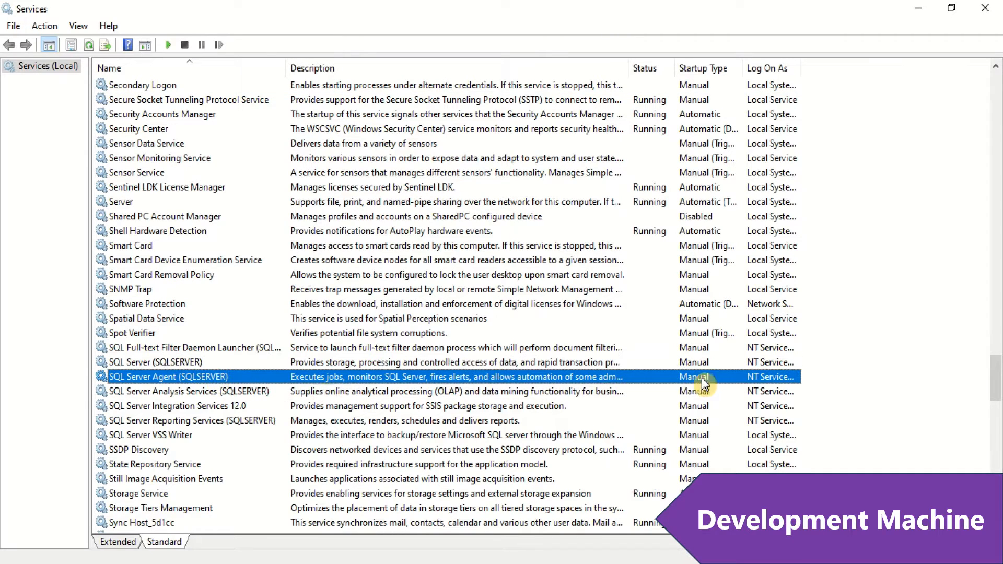
click(268, 392)
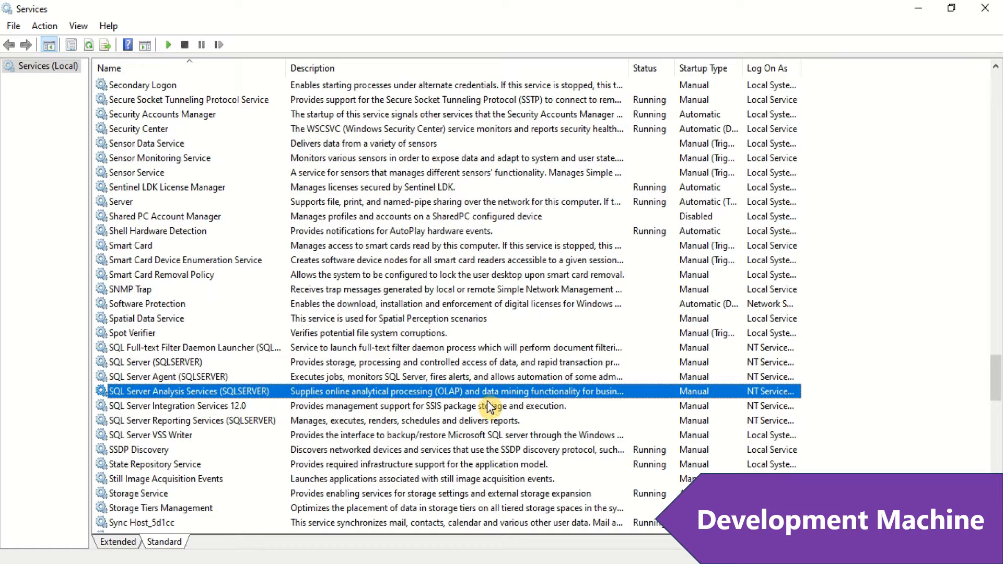
right_click(689, 391)
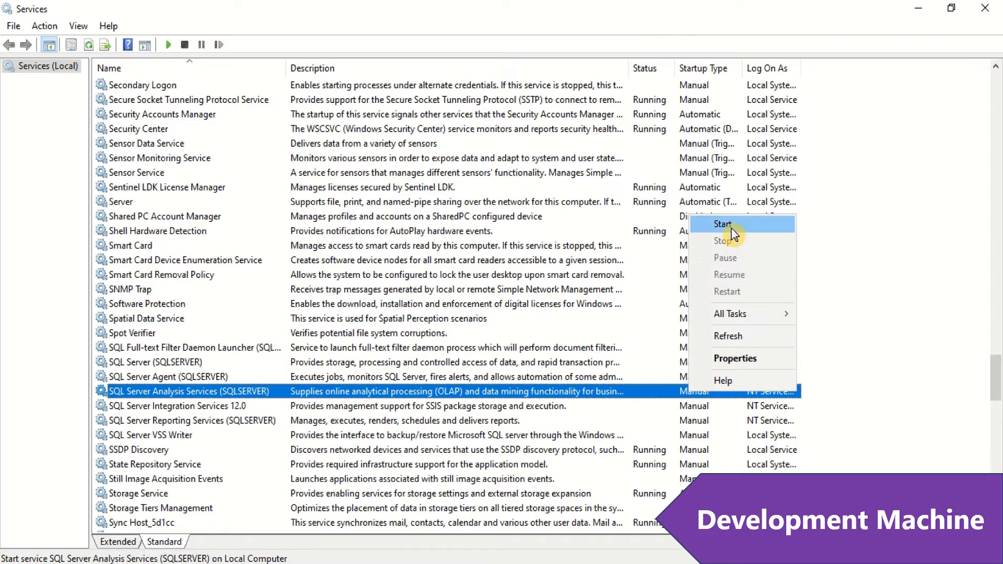
click(221, 376)
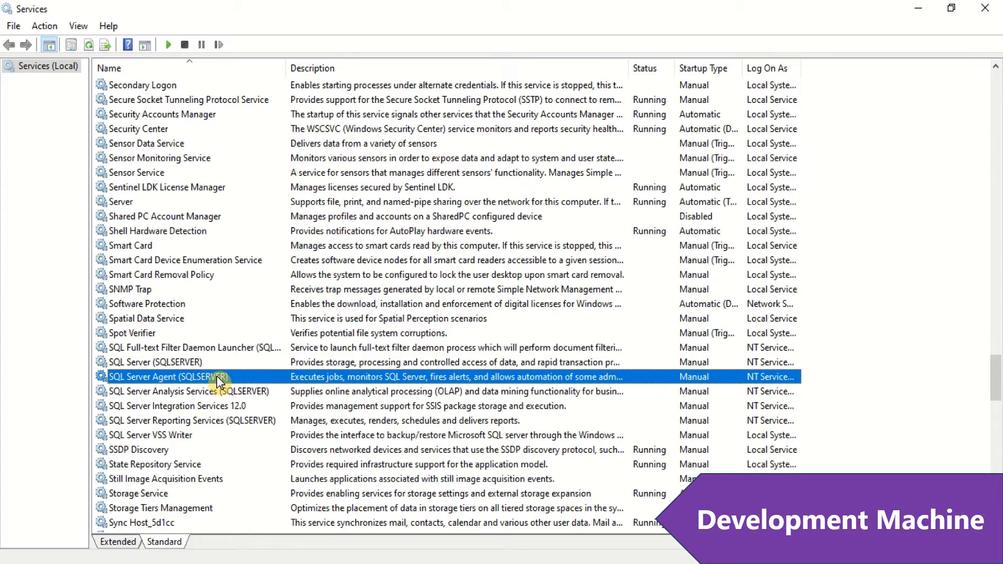
right_click(222, 376)
click(249, 388)
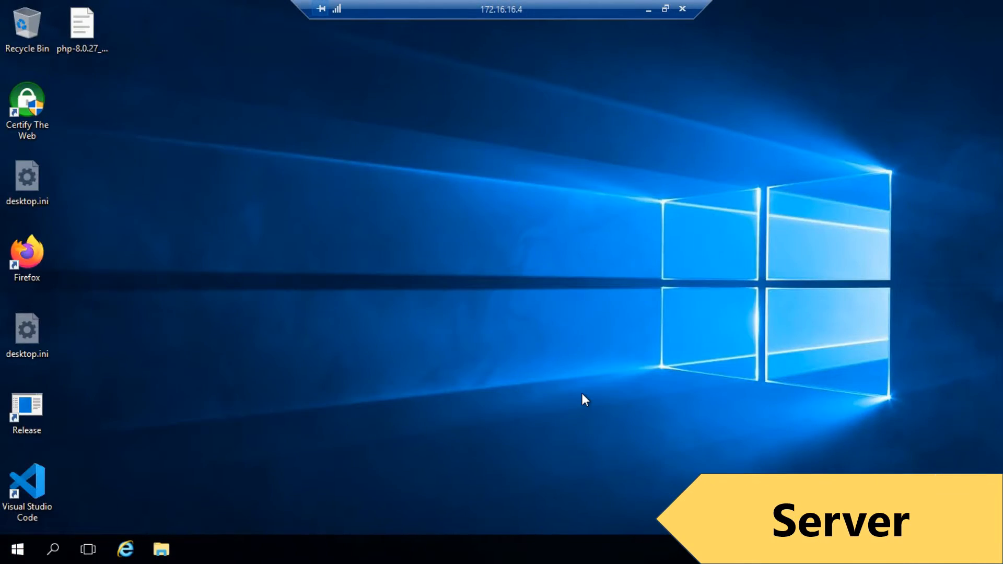
Step: Launch Services on the server and select the SQL Server Browser service
key(super)
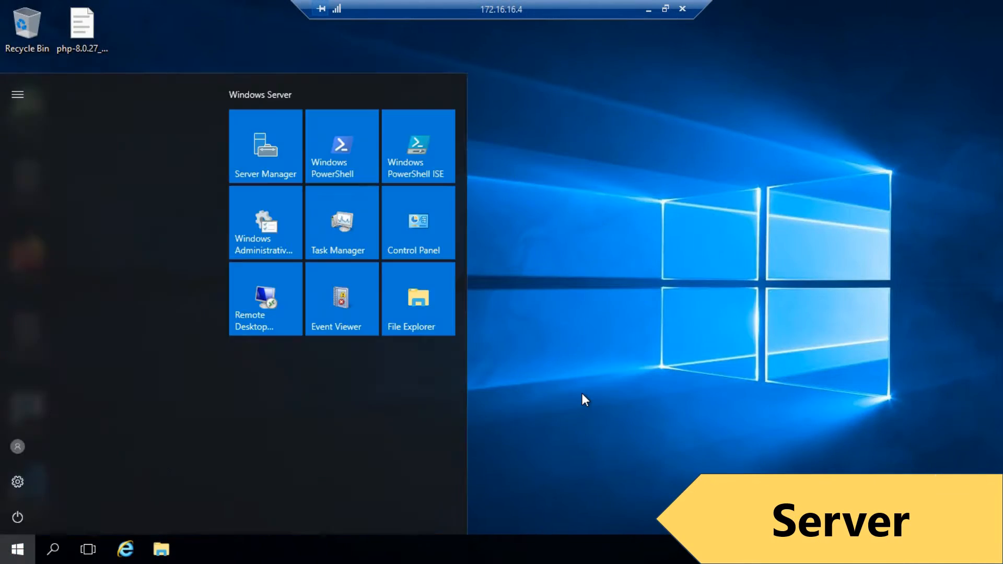
text(ser)
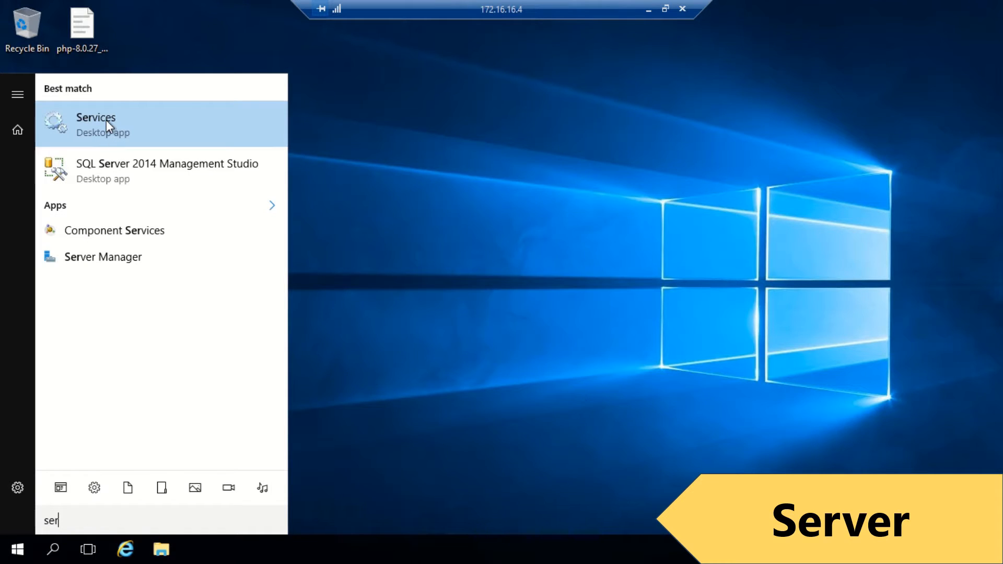
click(106, 121)
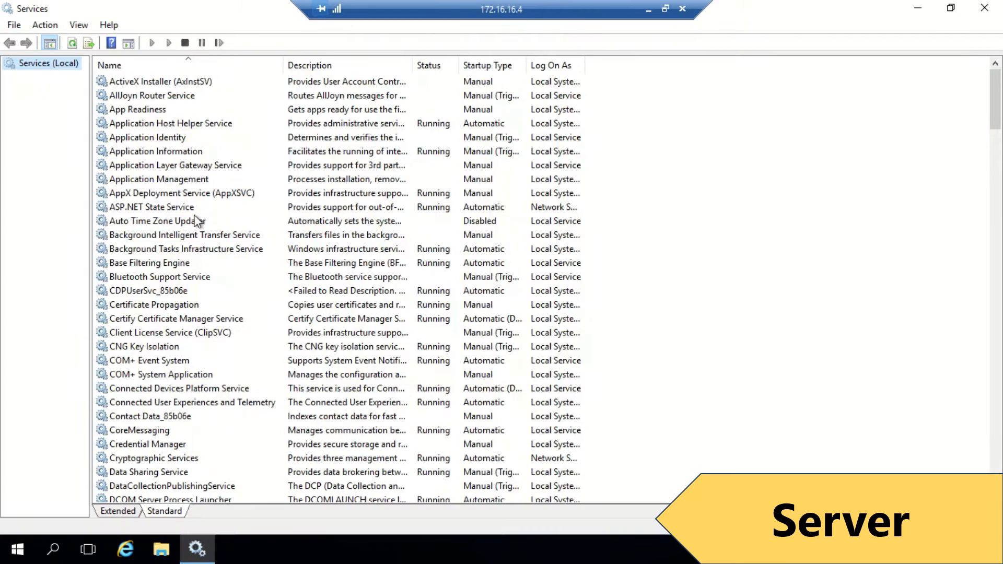
key(s)
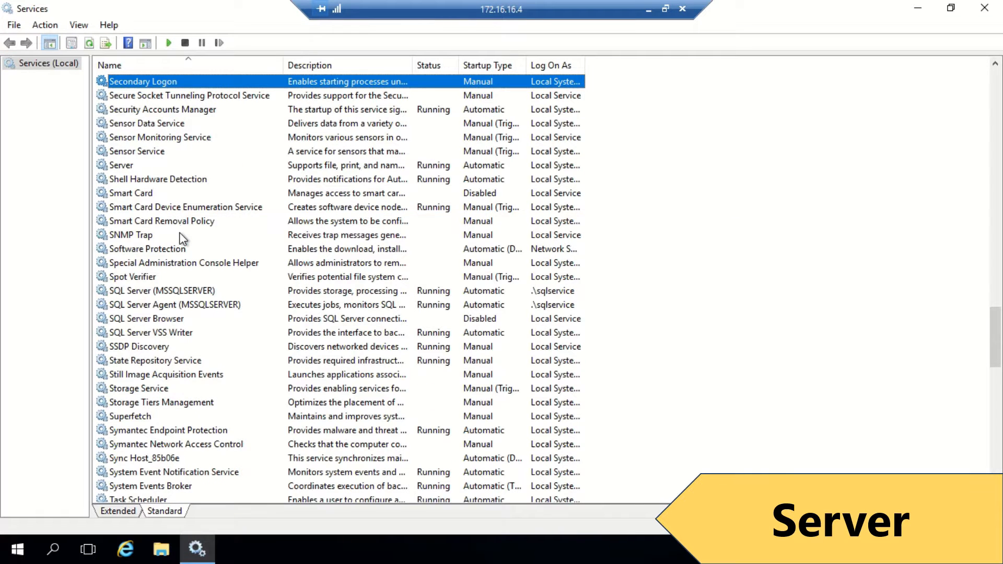
scroll(182, 230, down, 1)
click(178, 247)
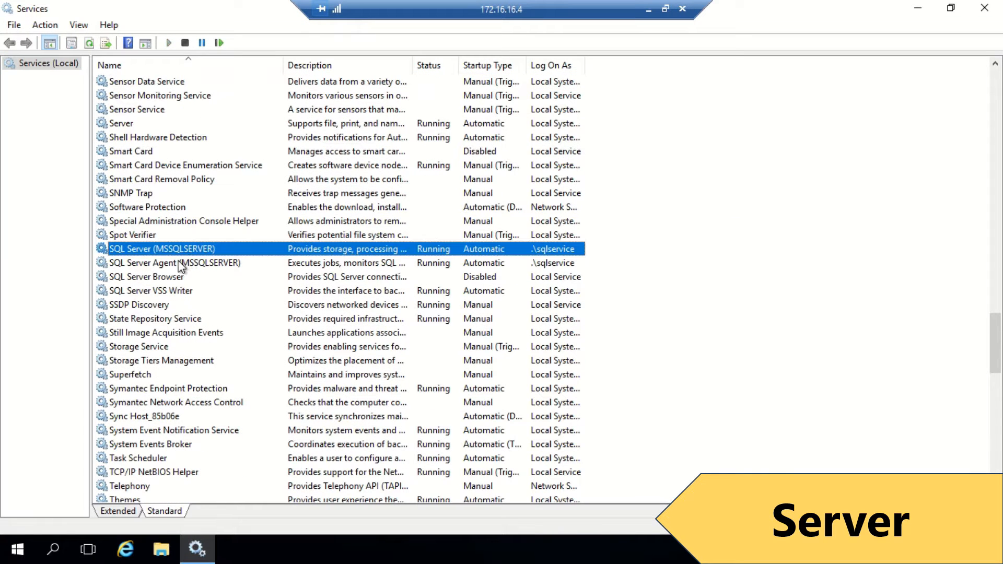
click(181, 264)
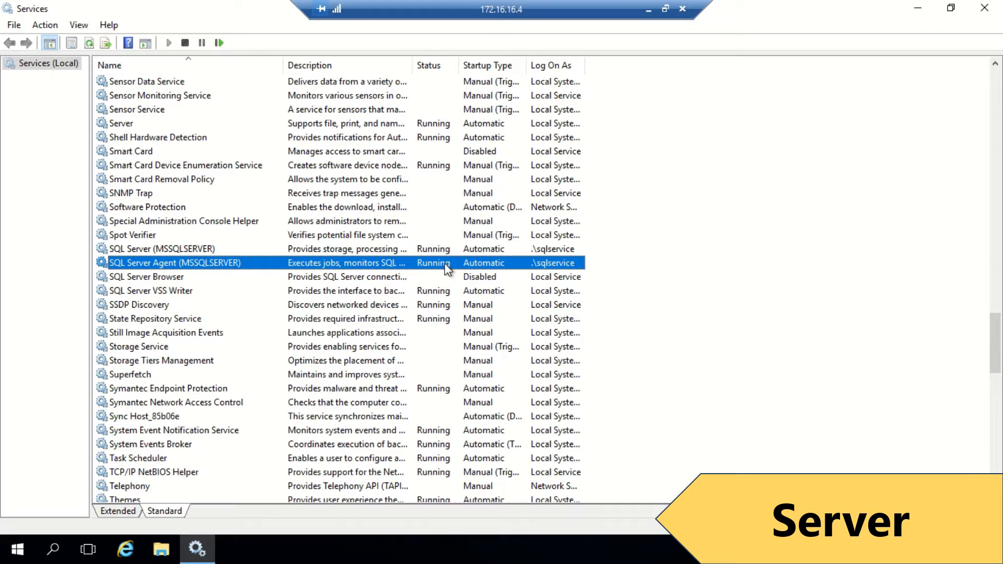
click(169, 277)
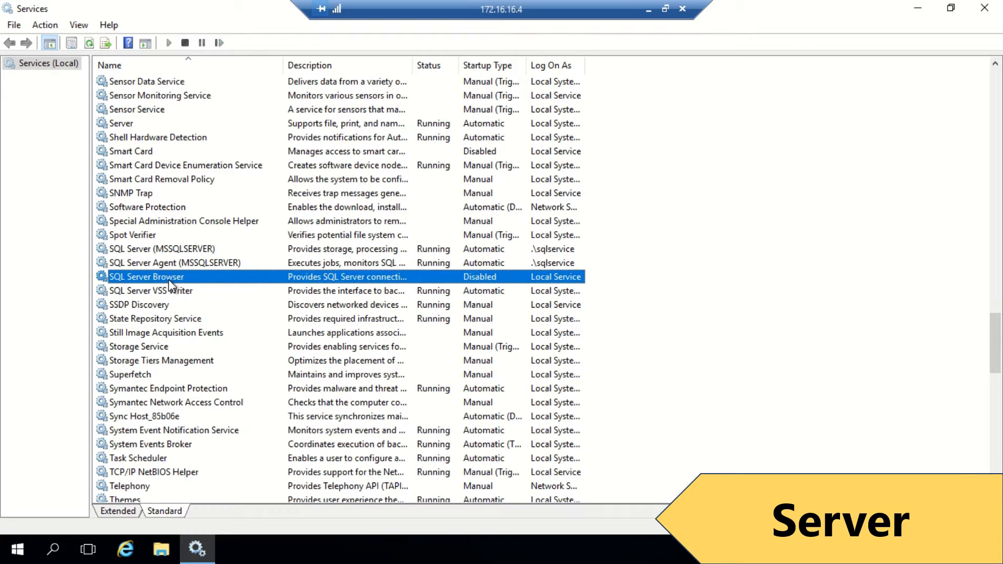
Step: Set SQL Server Browser's startup type to Automatic, apply, start it, and close properties
right_click(169, 277)
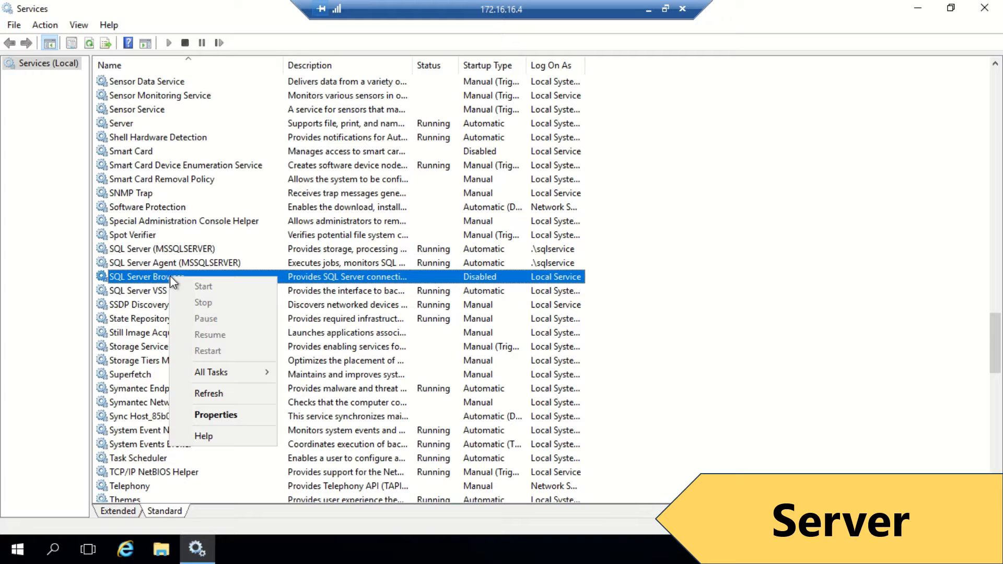
click(228, 413)
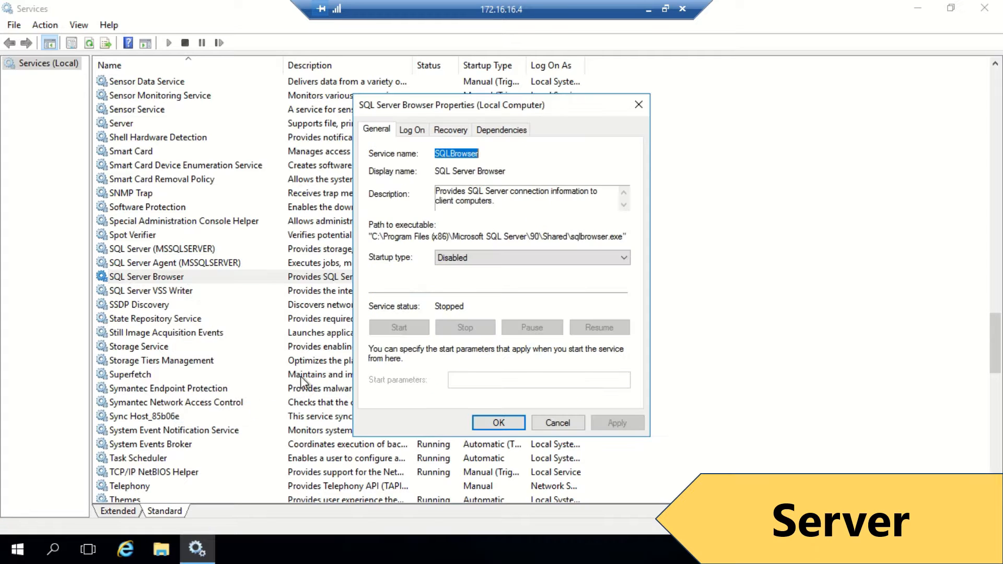
click(495, 258)
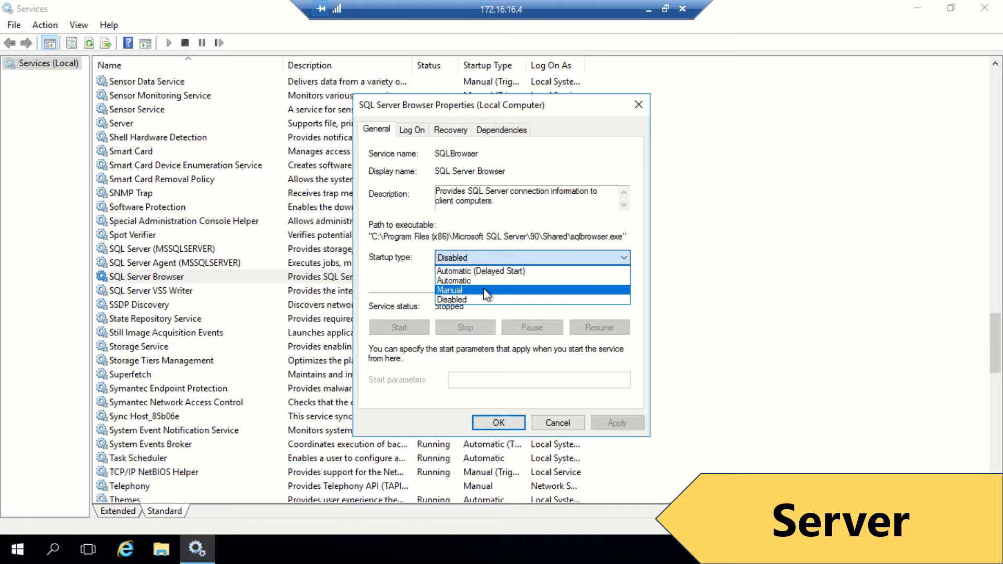
click(481, 281)
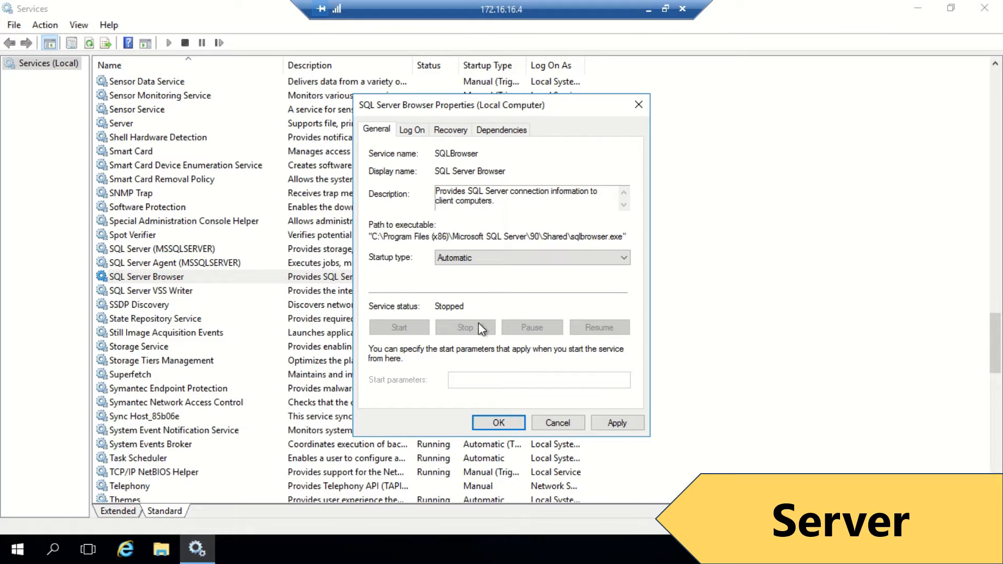
click(622, 421)
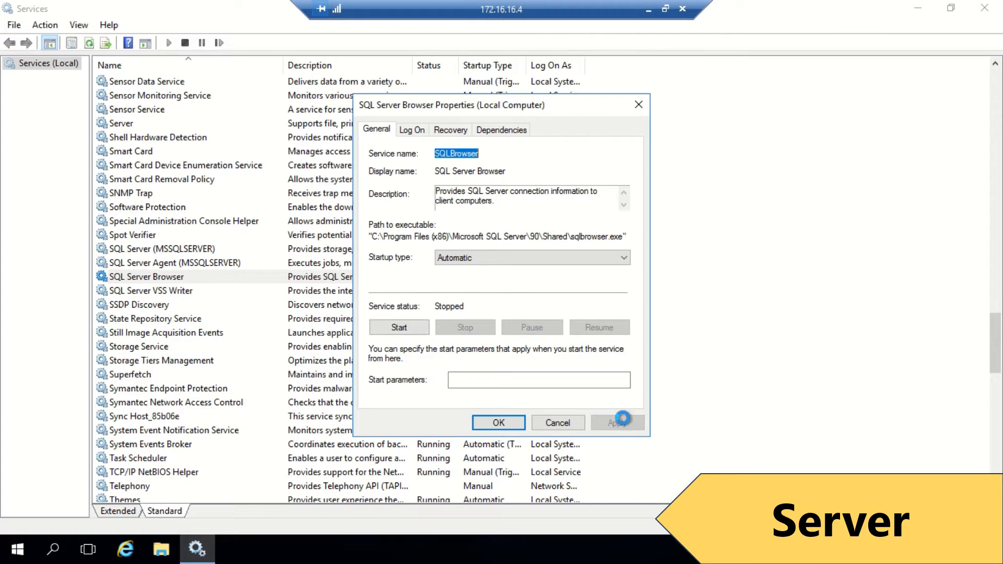
click(400, 328)
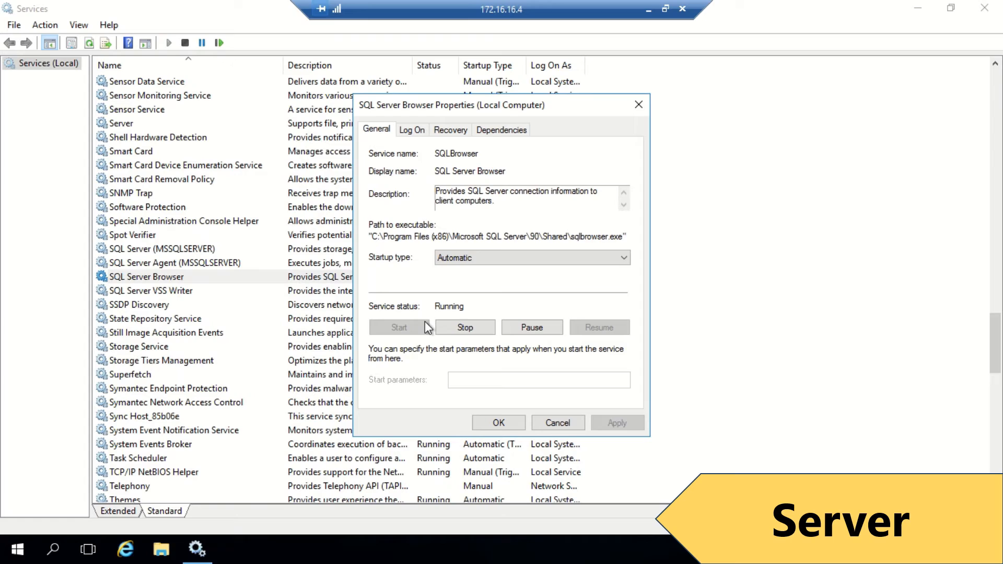
click(498, 423)
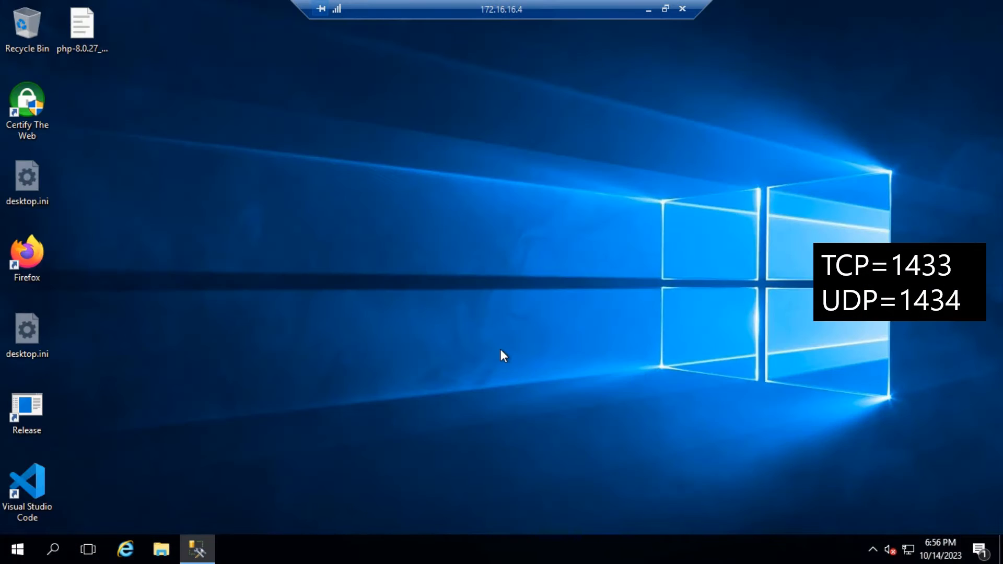
Step: Launch Windows Firewall with Advanced Security maximized and show the Inbound Rules list
key(super)
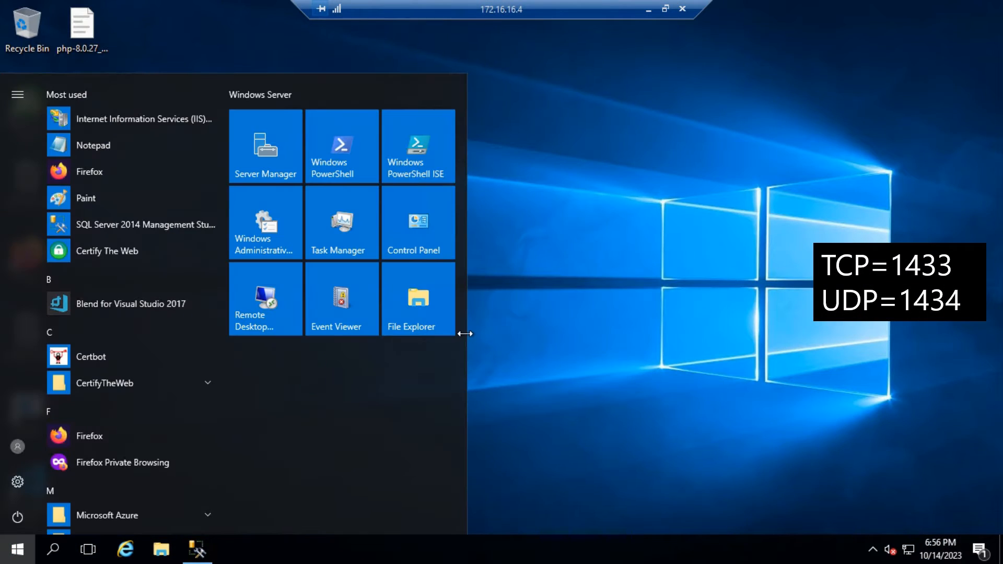
text(f)
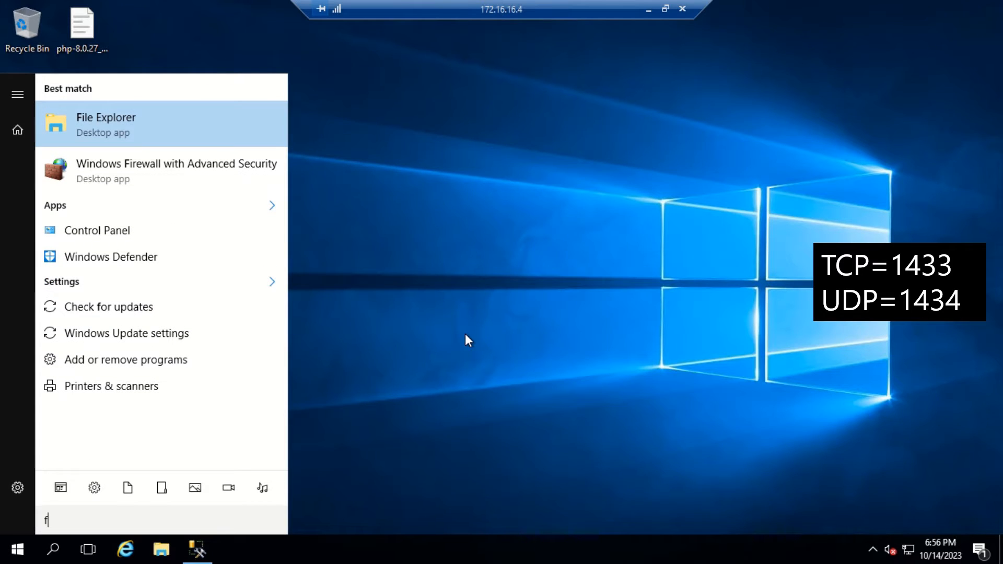
click(137, 169)
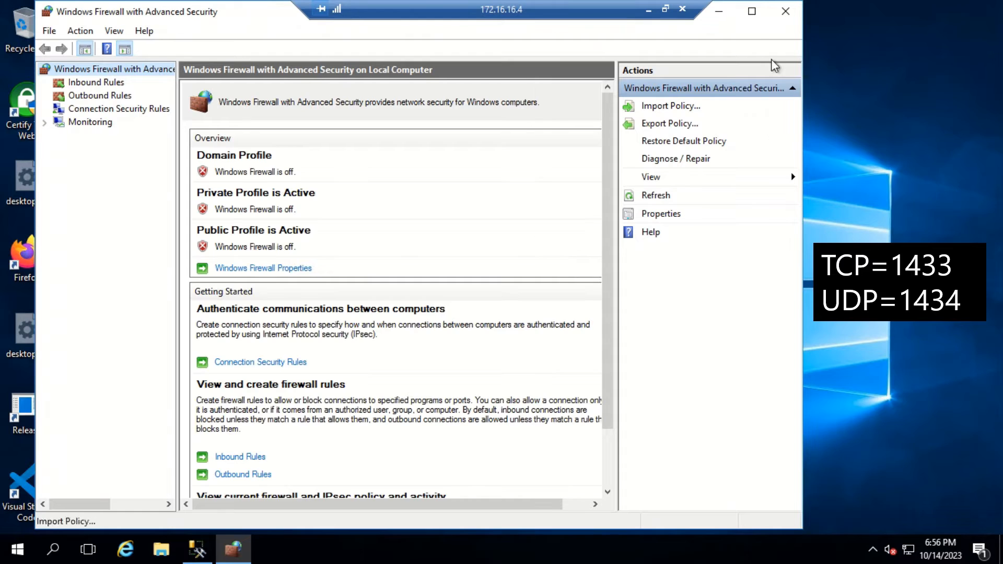
click(751, 13)
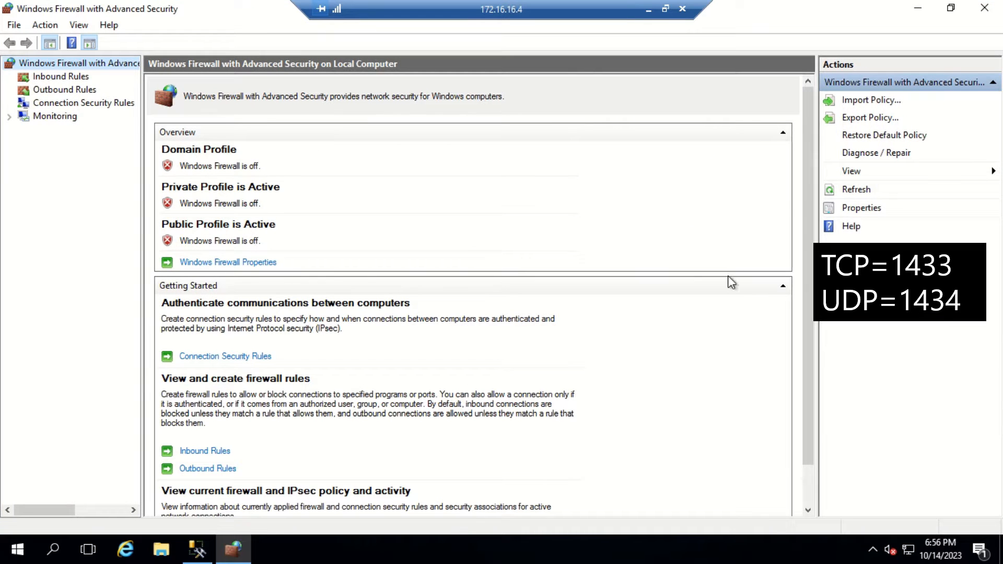
click(61, 77)
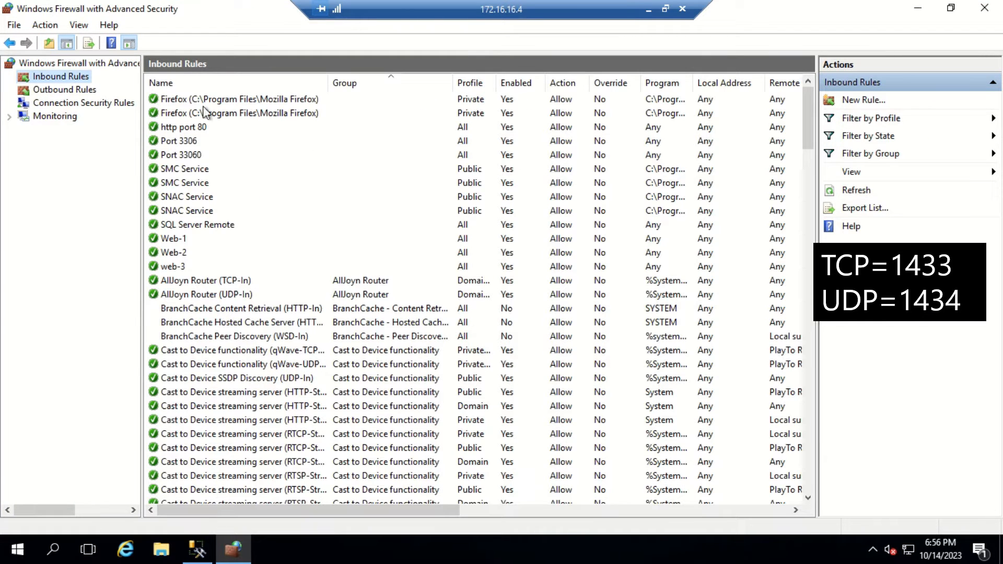
Step: Sort rules by name, jump to the SQL rules, and reveal the protocol and port columns
click(219, 85)
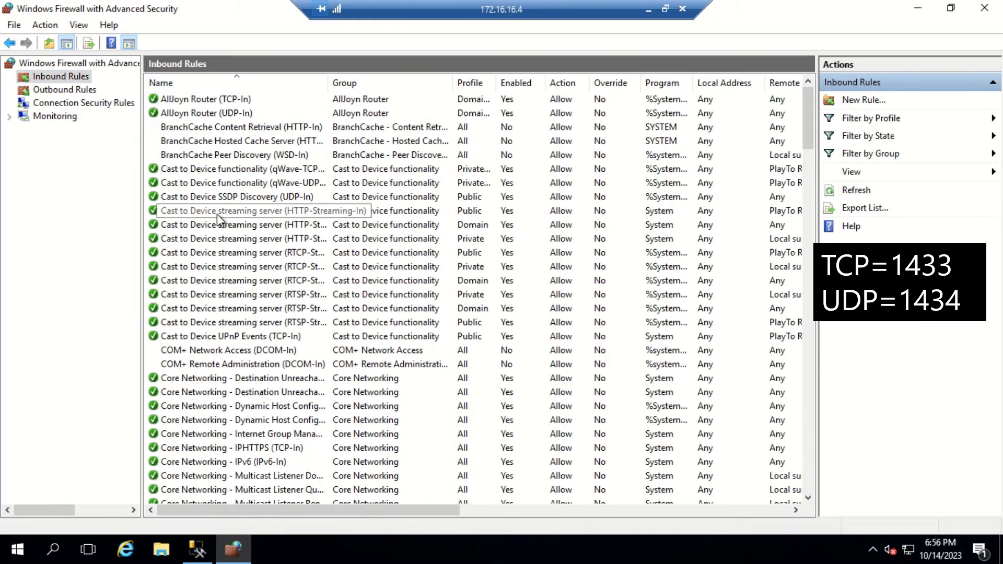
click(218, 214)
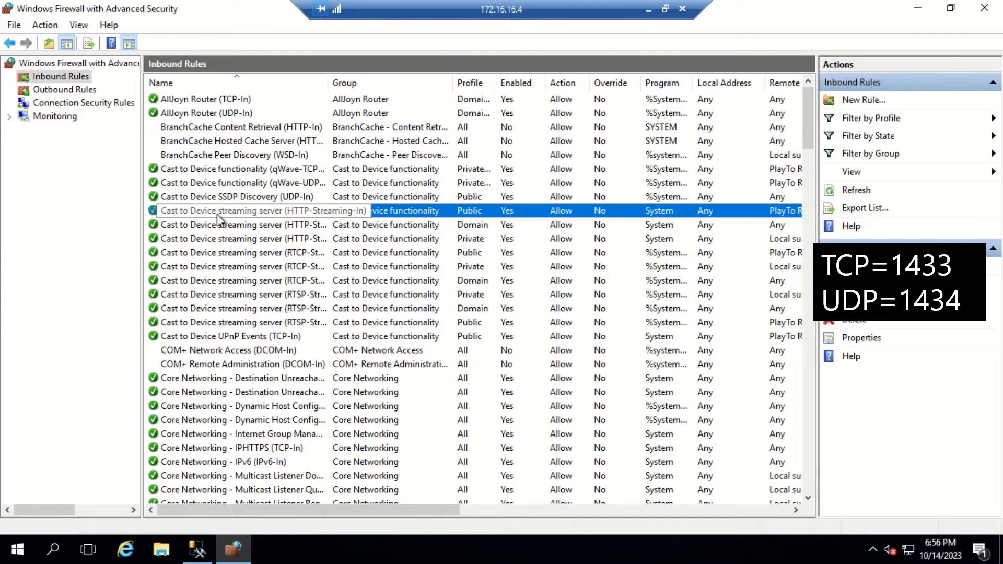
text(sql)
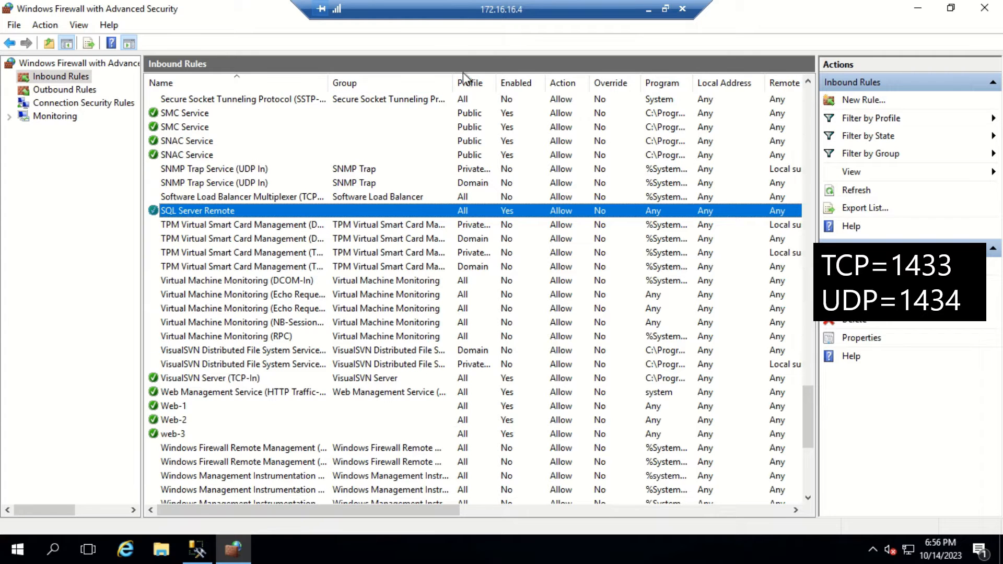
drag(454, 82, 391, 83)
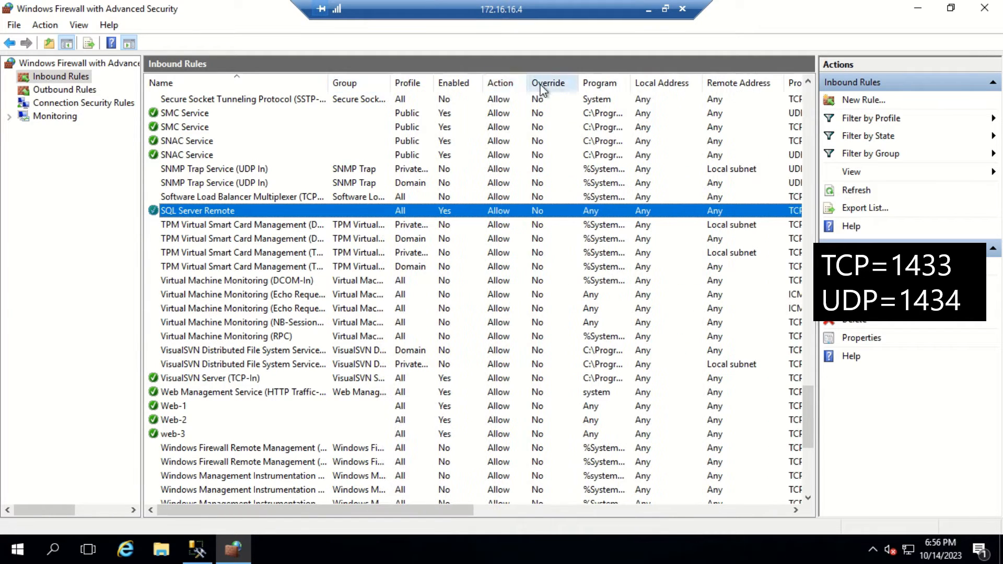
click(130, 44)
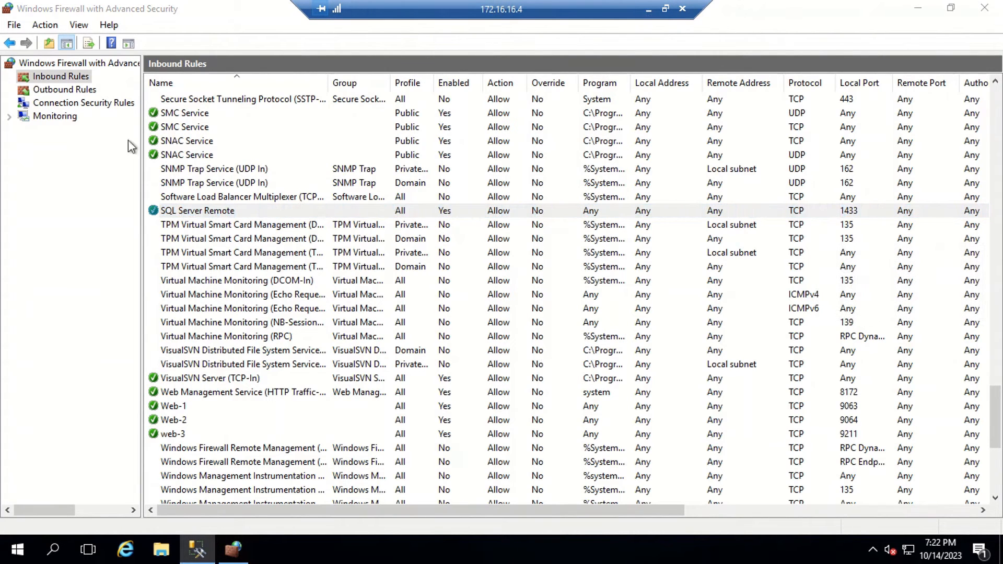
Step: Start a new custom inbound rule limited to a specific program path
right_click(56, 73)
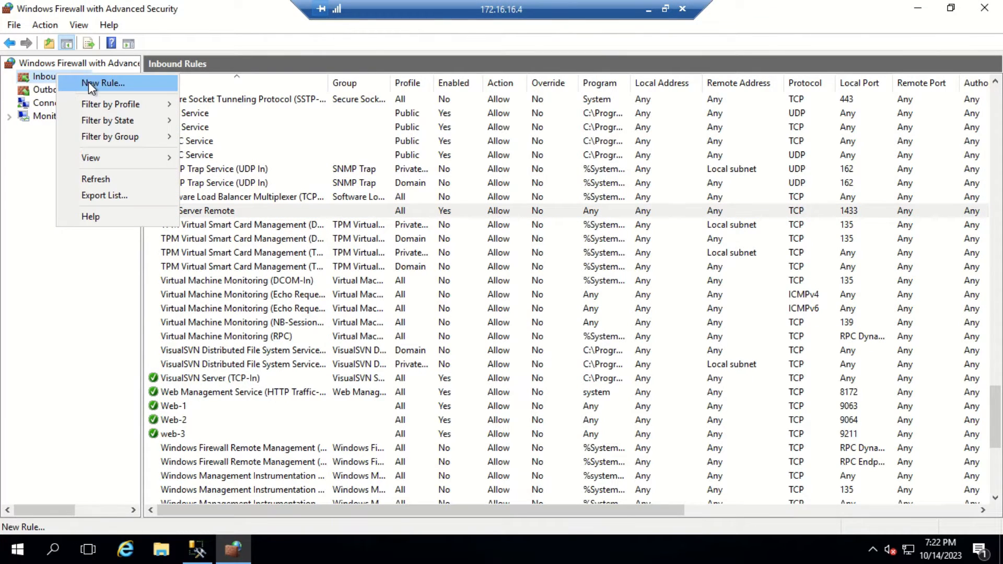
click(88, 82)
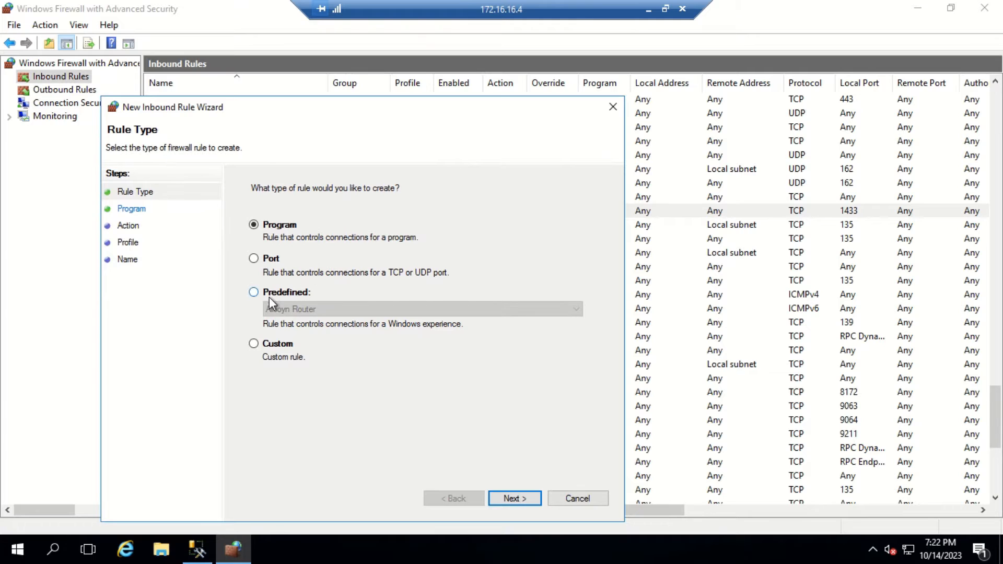
click(262, 346)
click(516, 500)
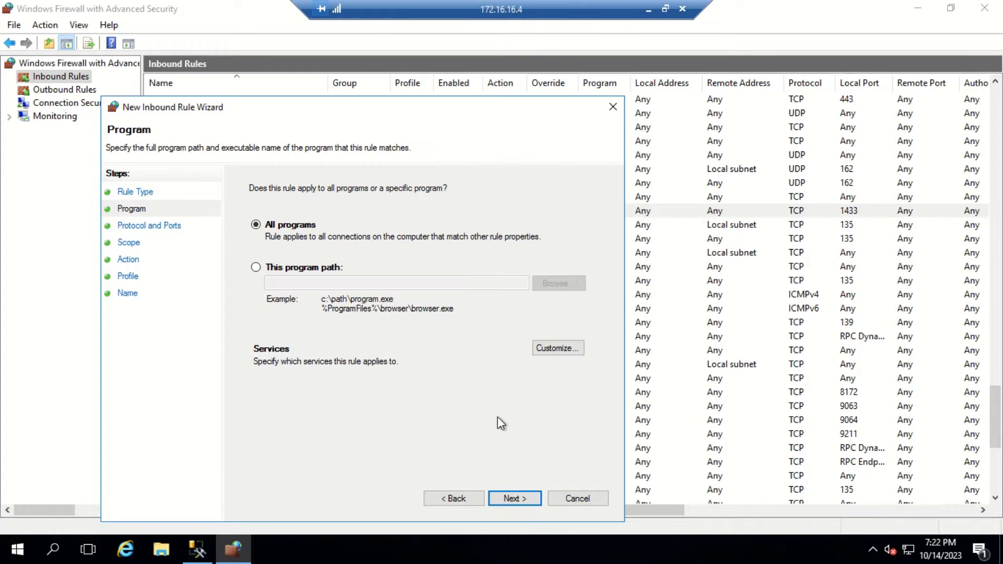
click(271, 276)
click(548, 286)
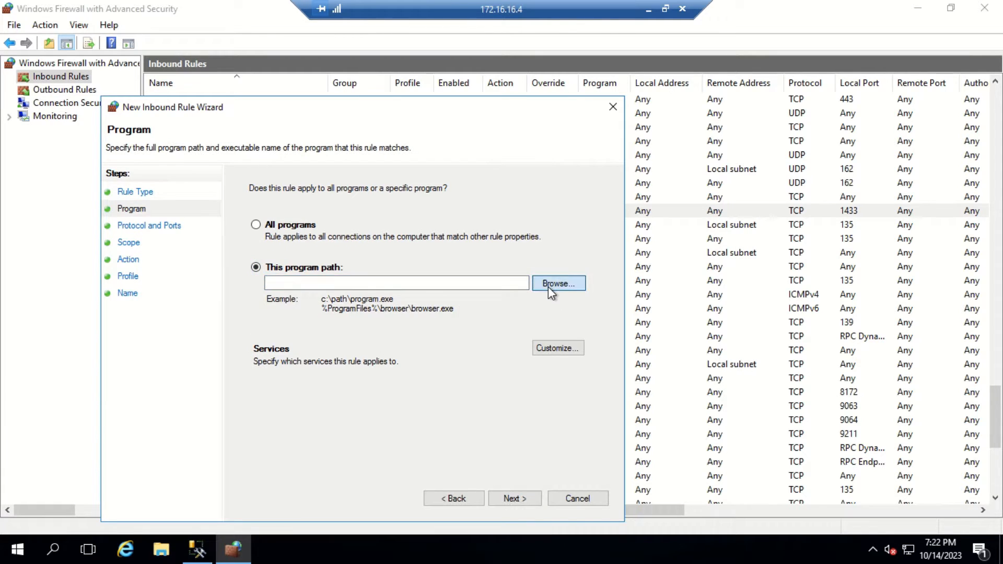
Step: Pick Ssms.exe from Program Files (x86)\Microsoft SQL Server\120\Tools\Binn\ManagementStudio as the program
click(186, 364)
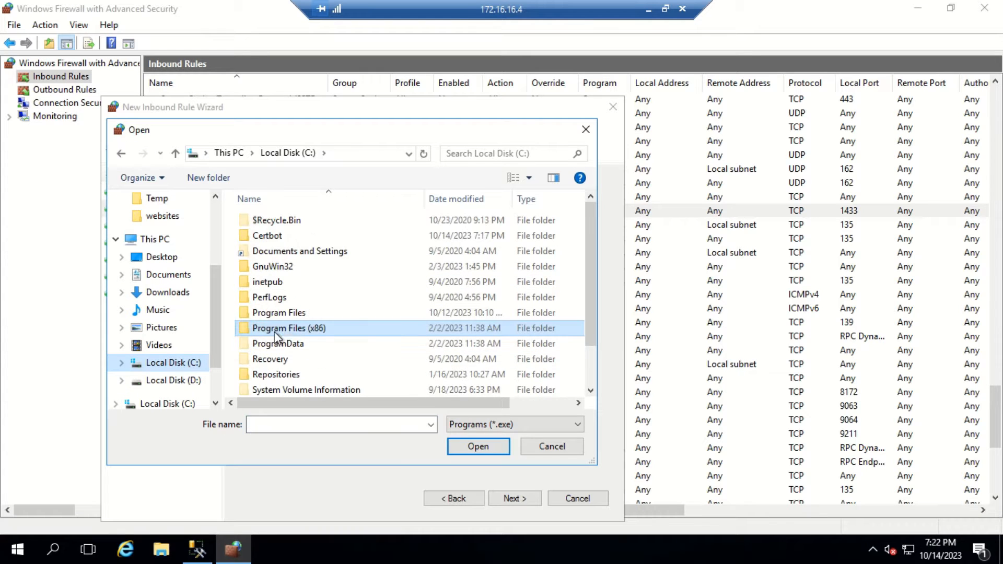
double_click(286, 328)
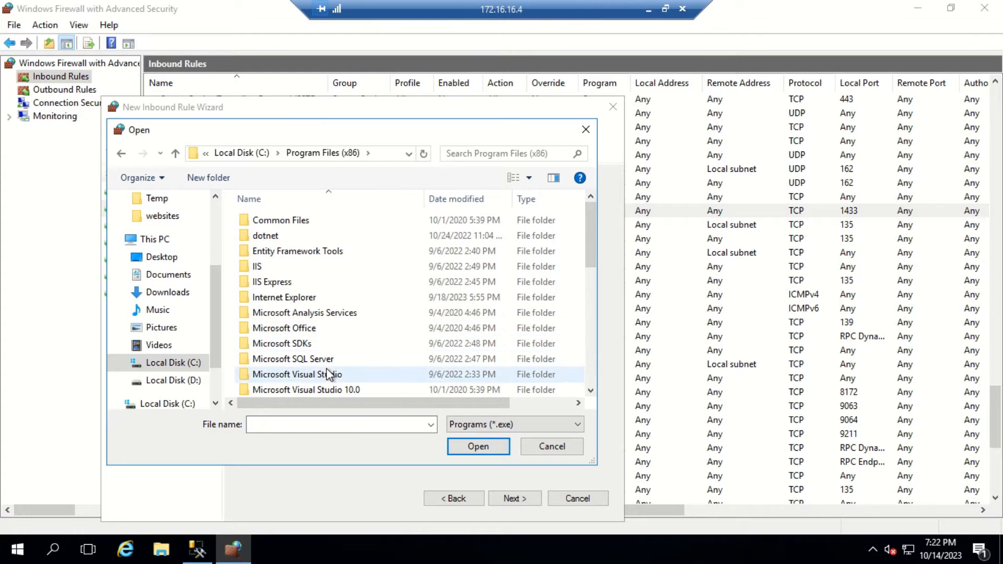
scroll(329, 360, down, 1)
double_click(324, 328)
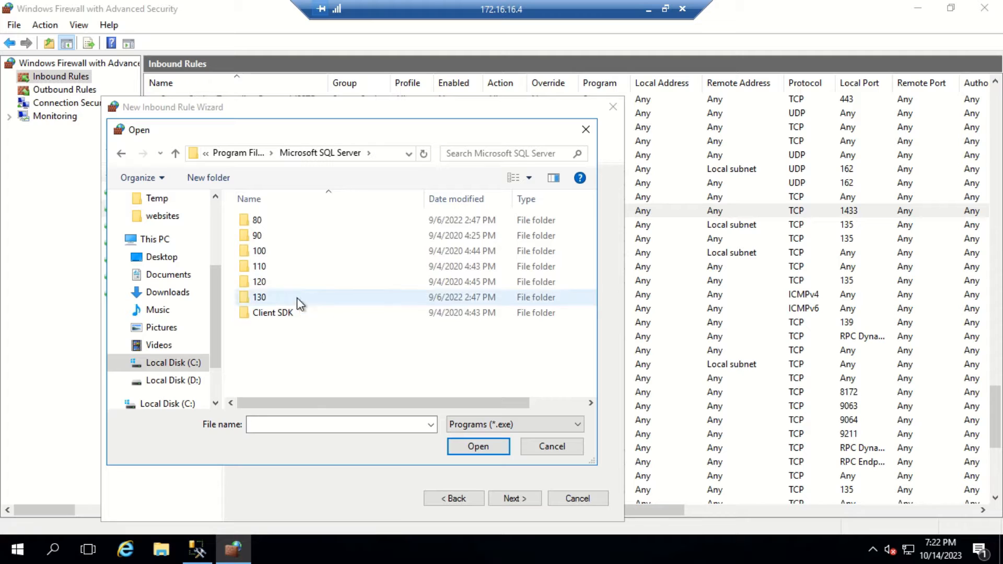
double_click(260, 297)
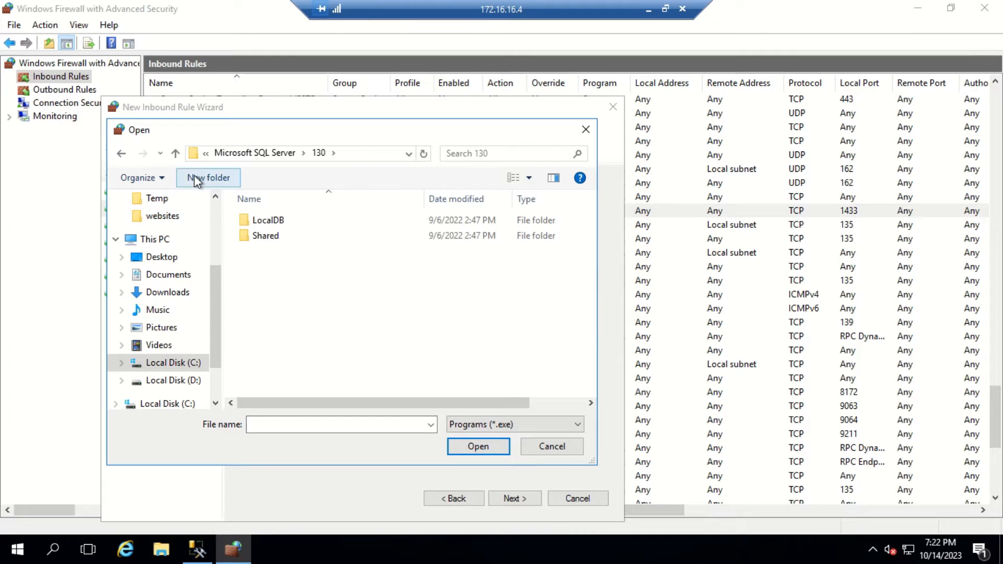
click(176, 153)
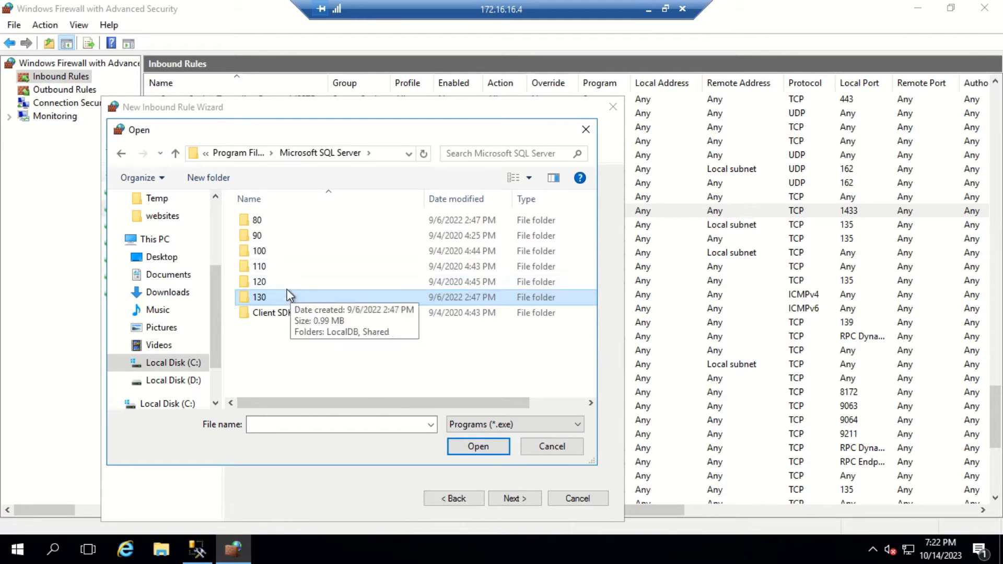
double_click(286, 282)
double_click(269, 328)
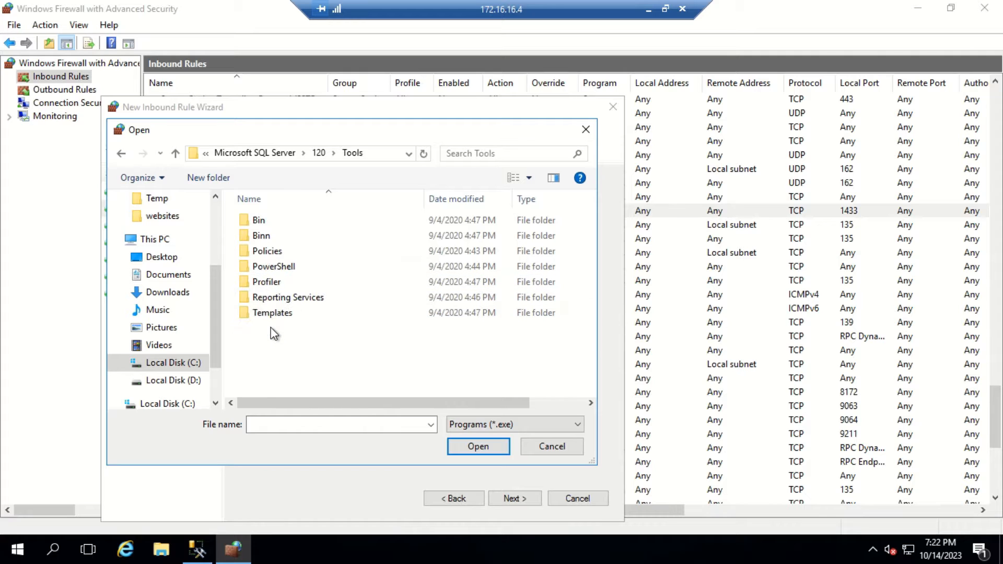
double_click(262, 235)
double_click(300, 221)
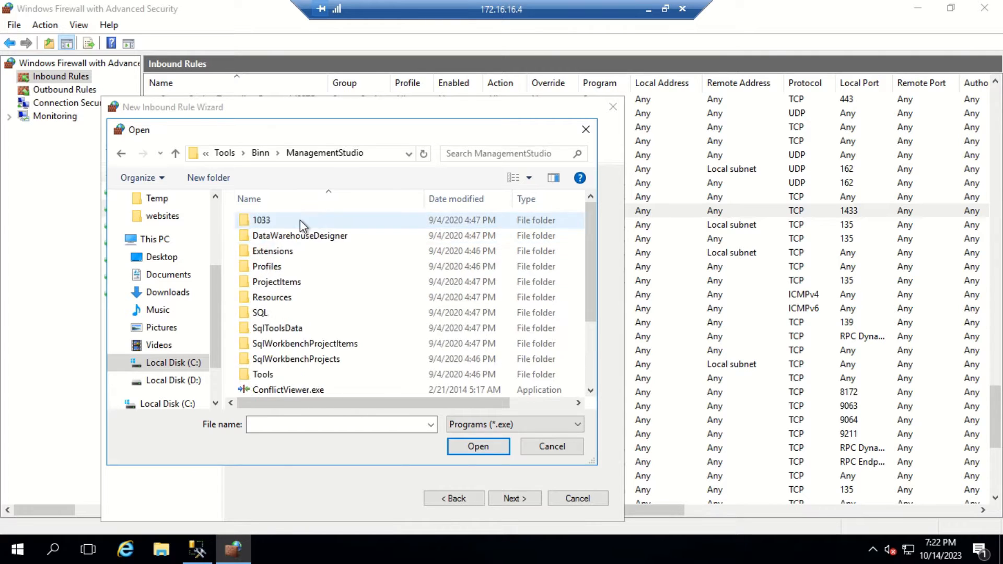
scroll(309, 277, down, 2)
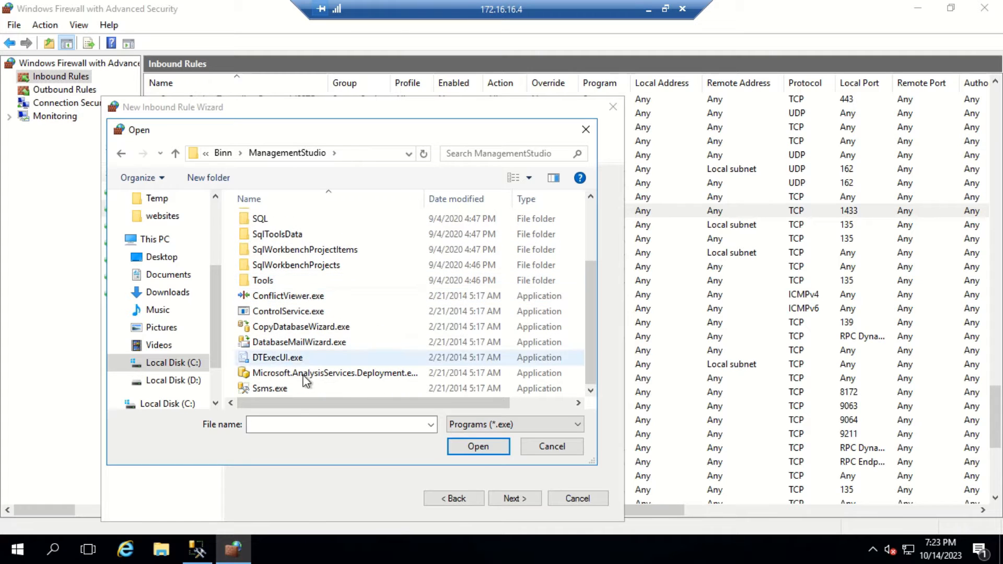
click(292, 388)
click(468, 445)
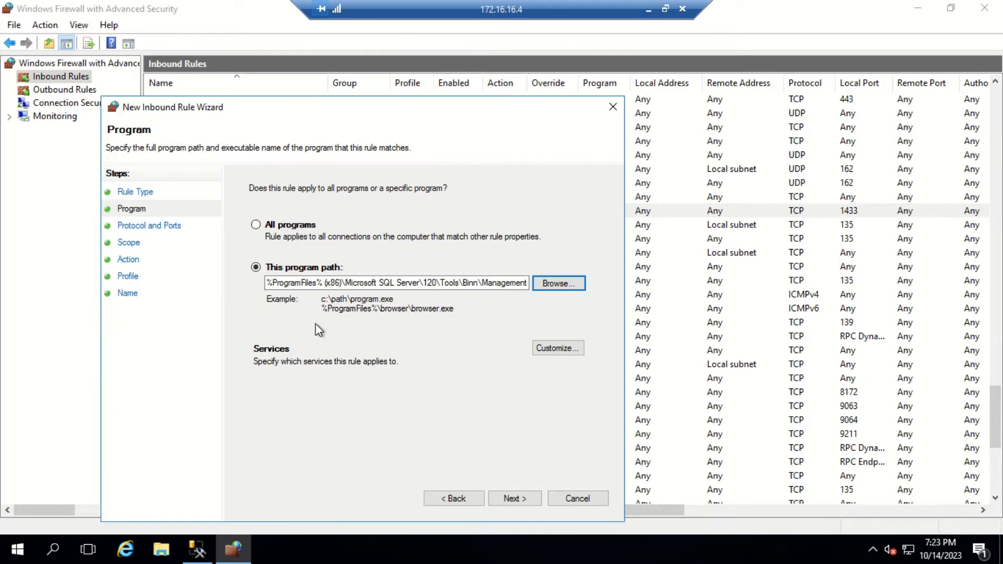
Step: Set the rule's protocol to UDP with specific local port 1434
click(525, 500)
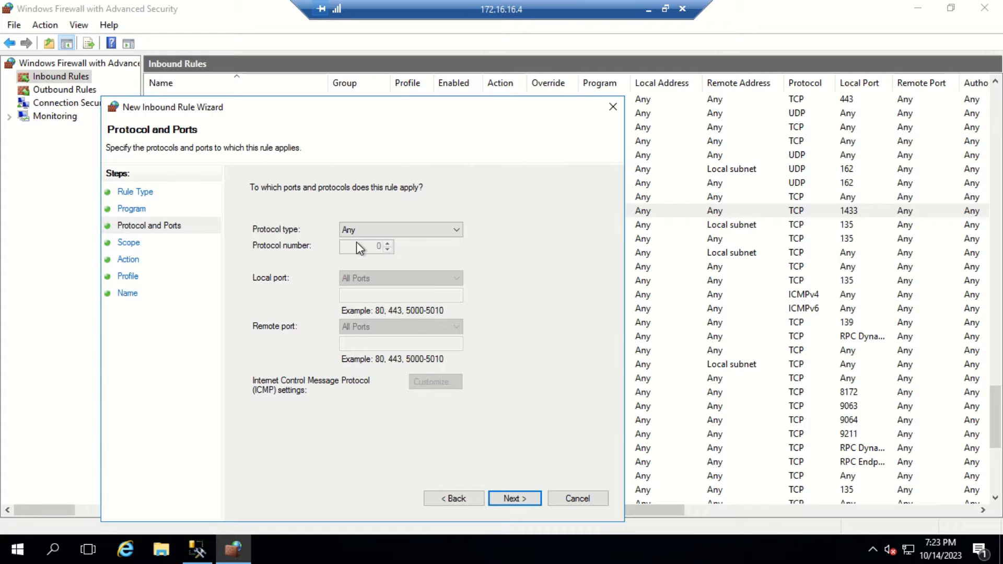
click(416, 230)
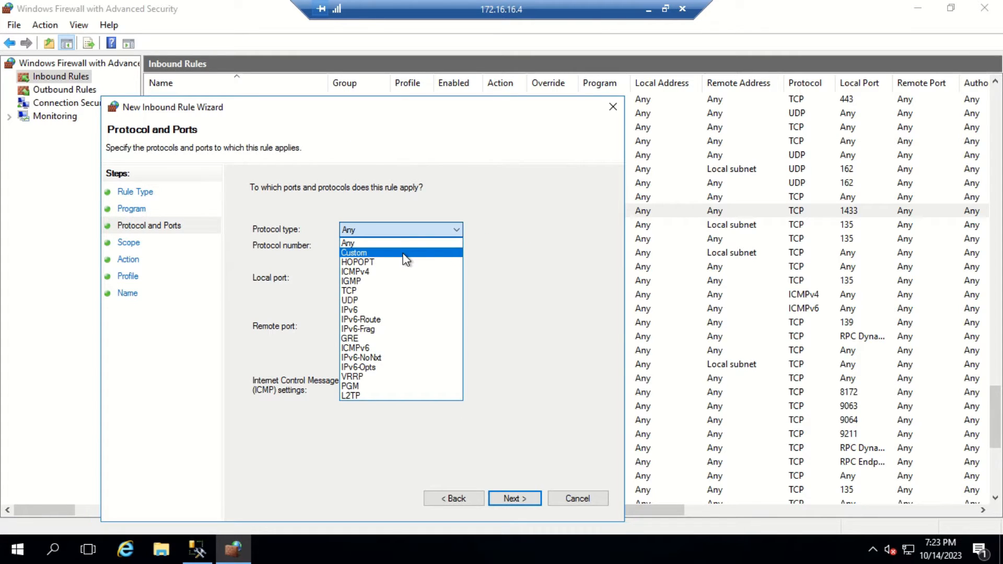
click(369, 300)
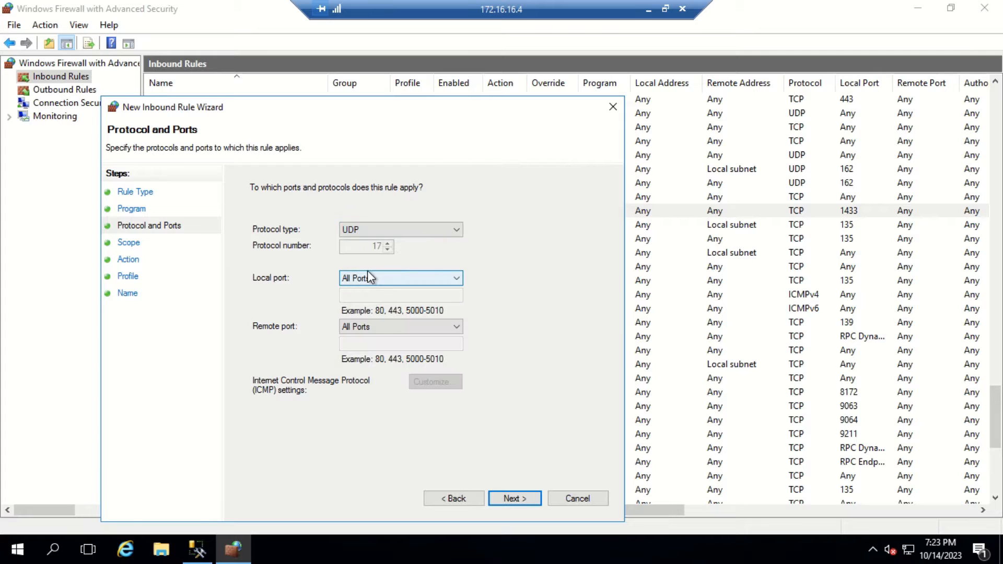
click(381, 278)
click(376, 296)
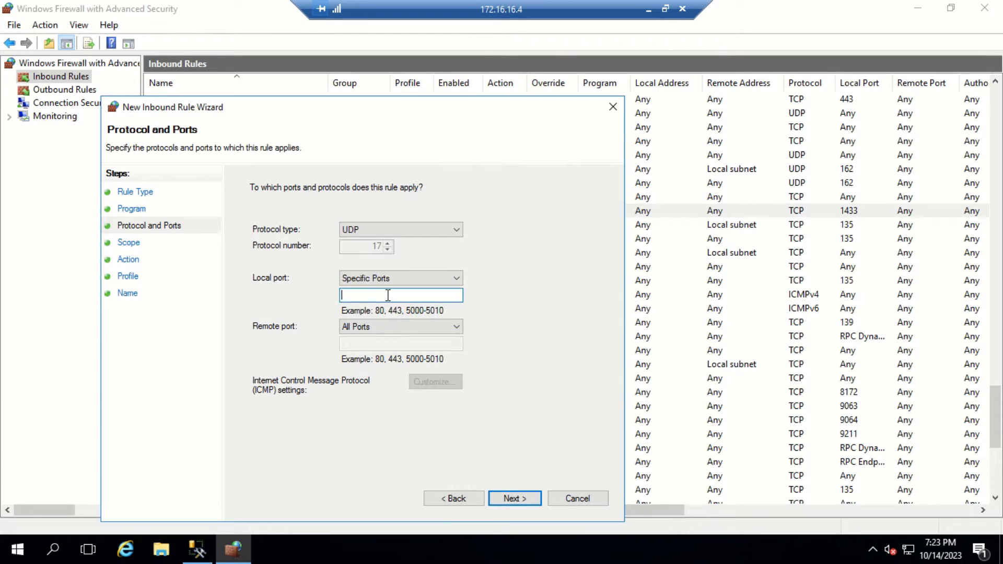
text(1434)
Step: Keep any IP address, allow the connection on all profiles, and begin typing the name 'some'
click(517, 490)
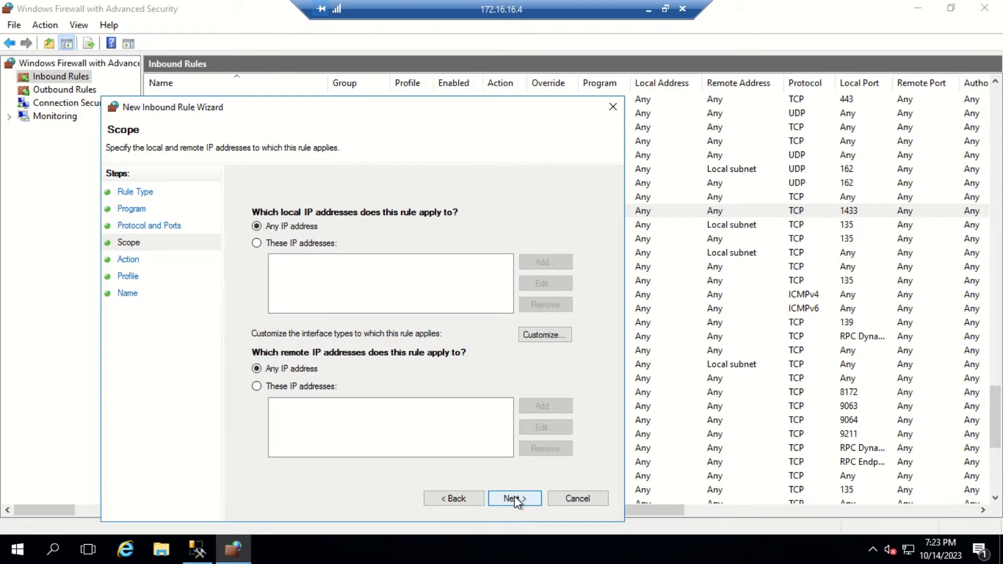
click(514, 496)
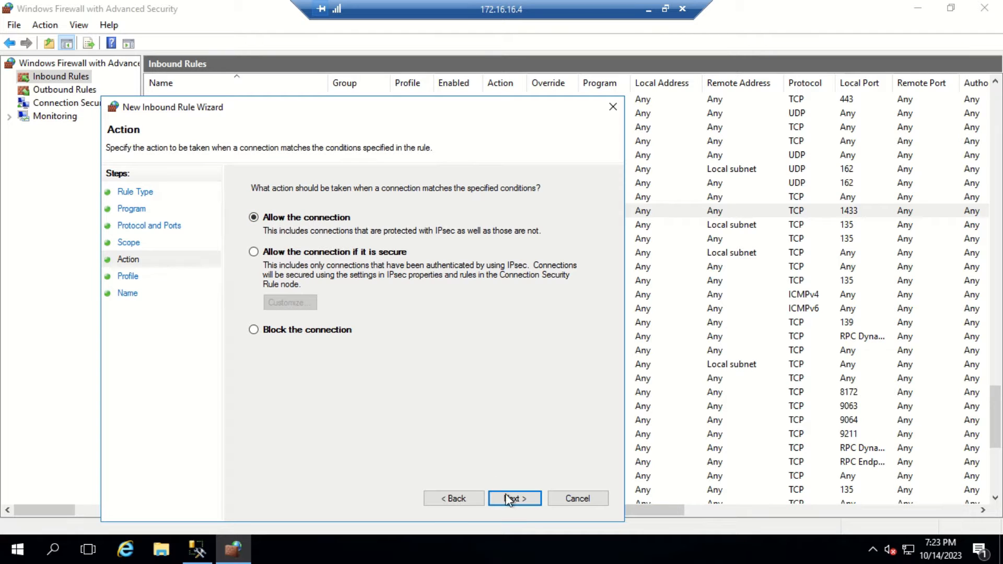
click(511, 496)
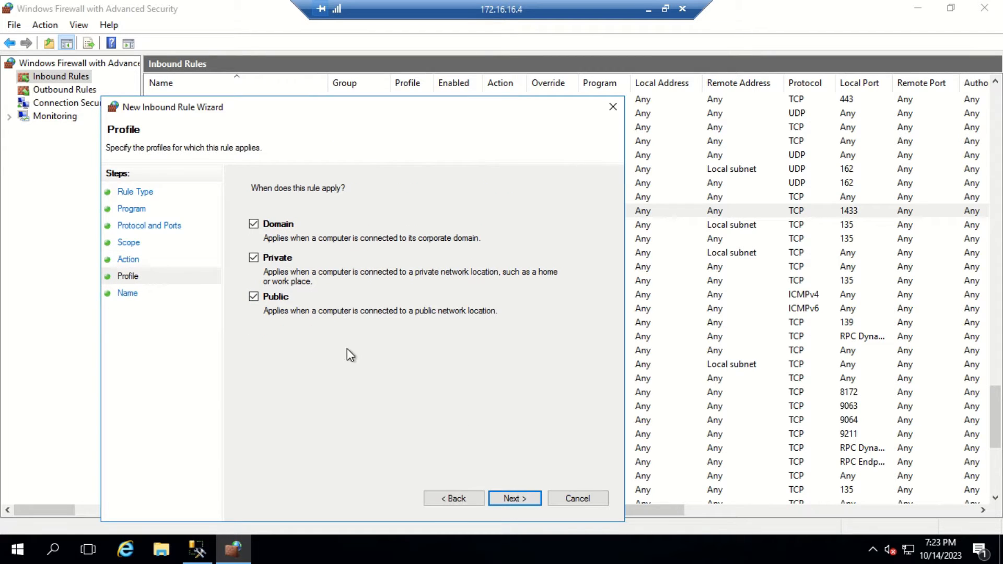
click(531, 497)
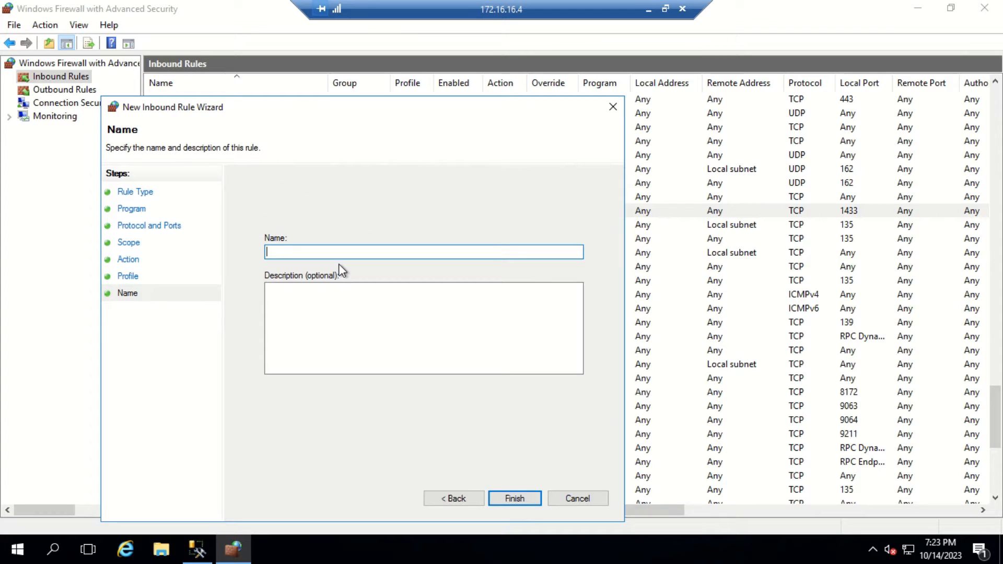
text(some)
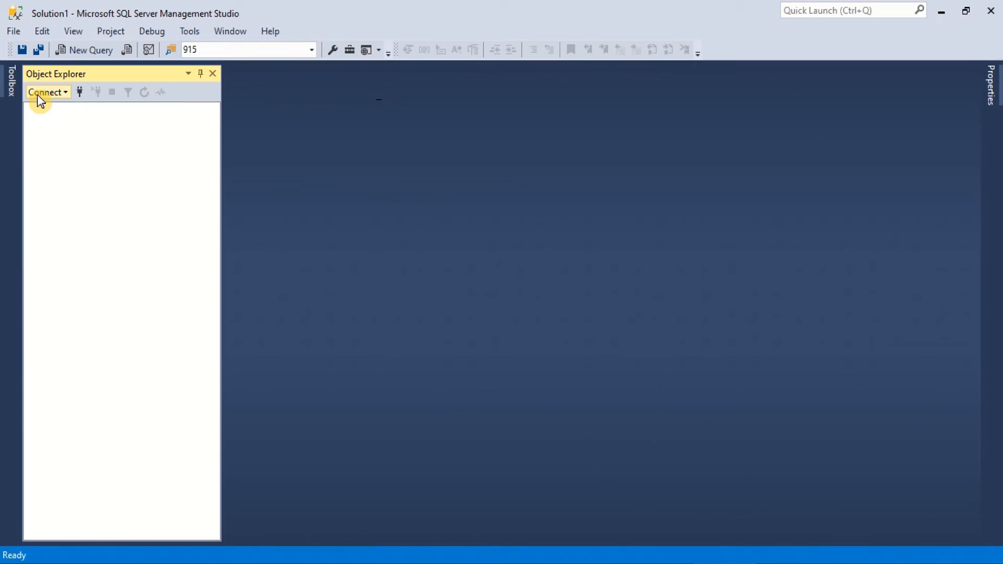
Step: Try connecting to the Database Engine using SQL Server Authentication with the existing login
click(38, 93)
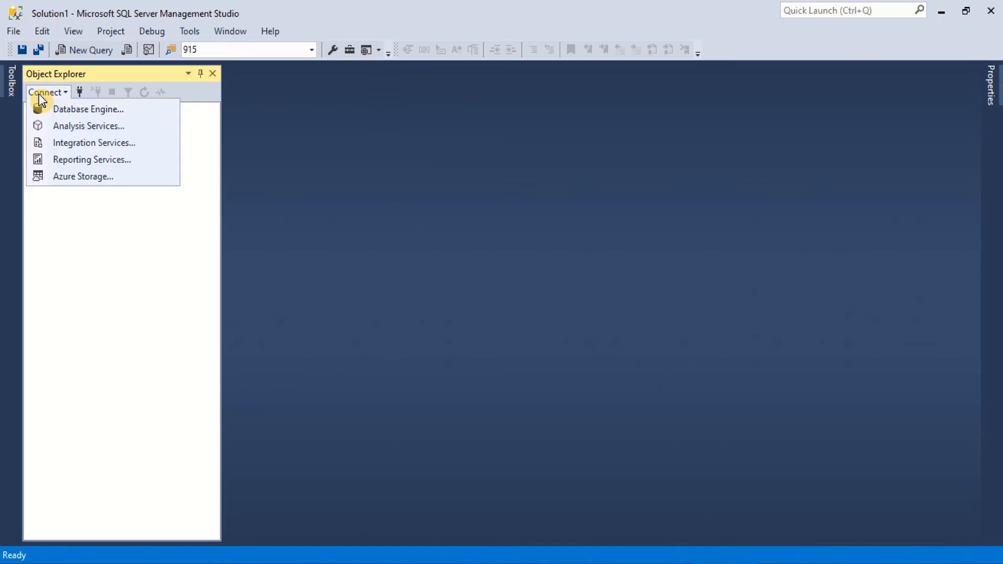
click(63, 107)
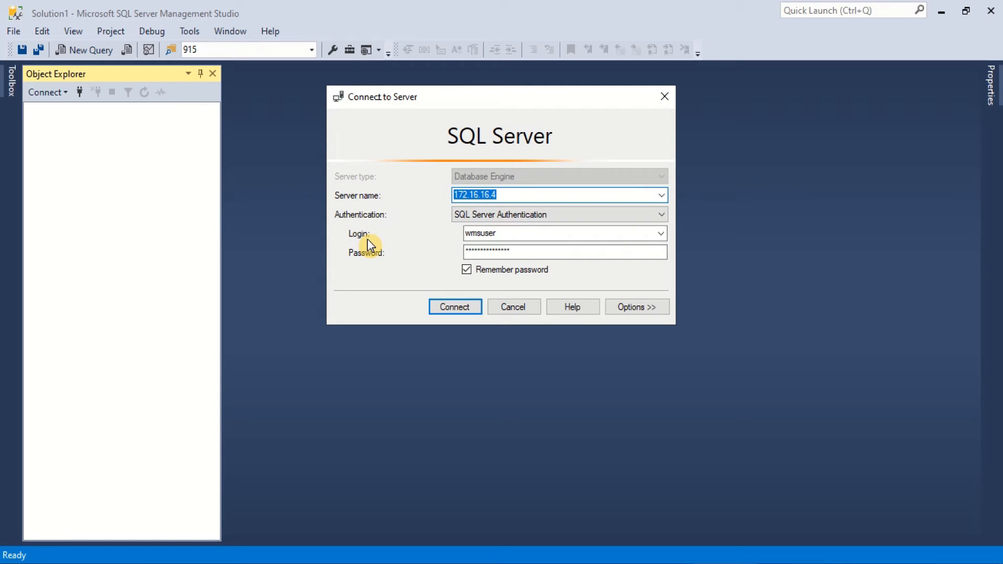
click(456, 216)
click(493, 239)
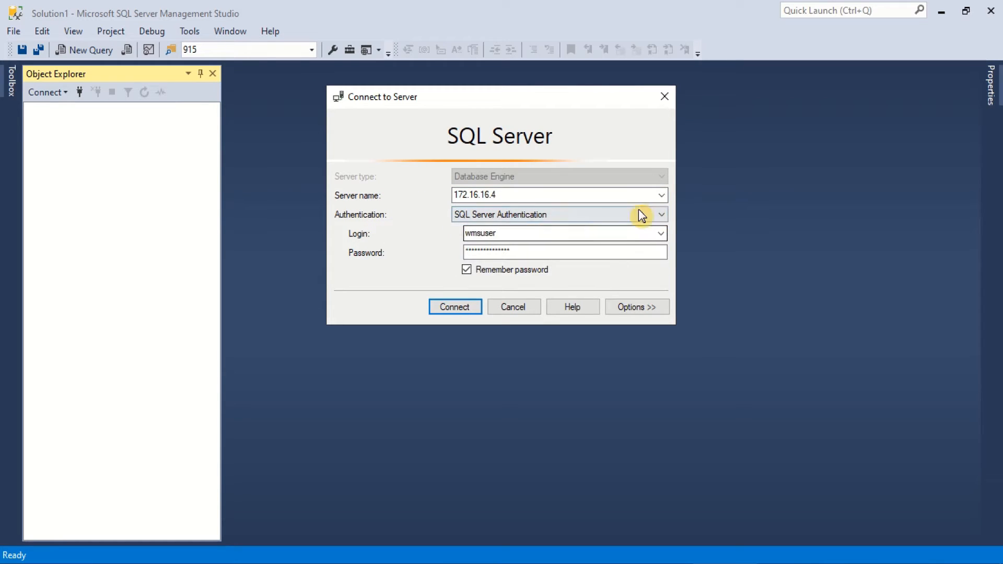
click(662, 196)
click(662, 200)
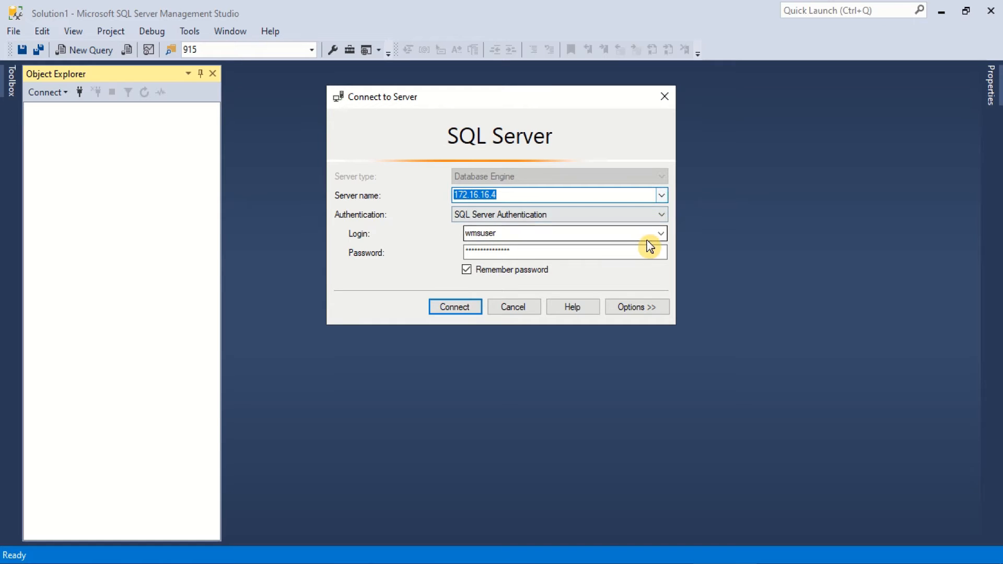
click(513, 233)
click(521, 250)
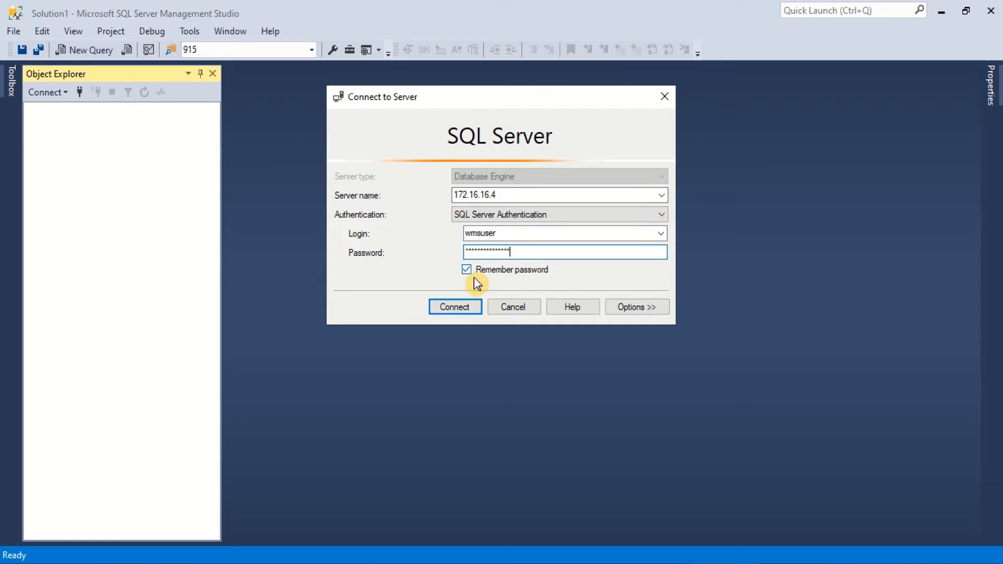
click(469, 307)
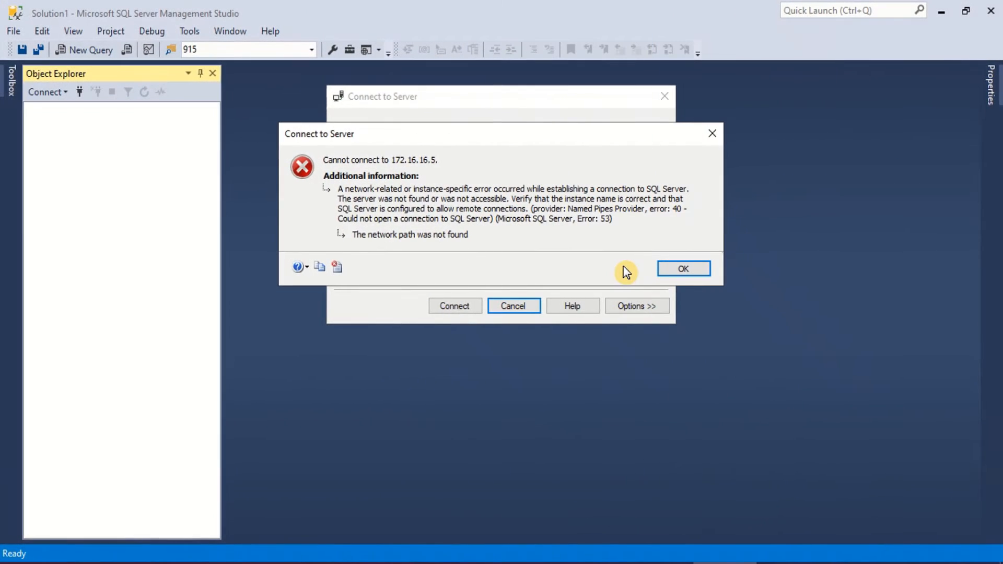
Step: Dismiss the connection error, correct the server address 172.16.16.5, and connect again
click(678, 268)
double_click(503, 194)
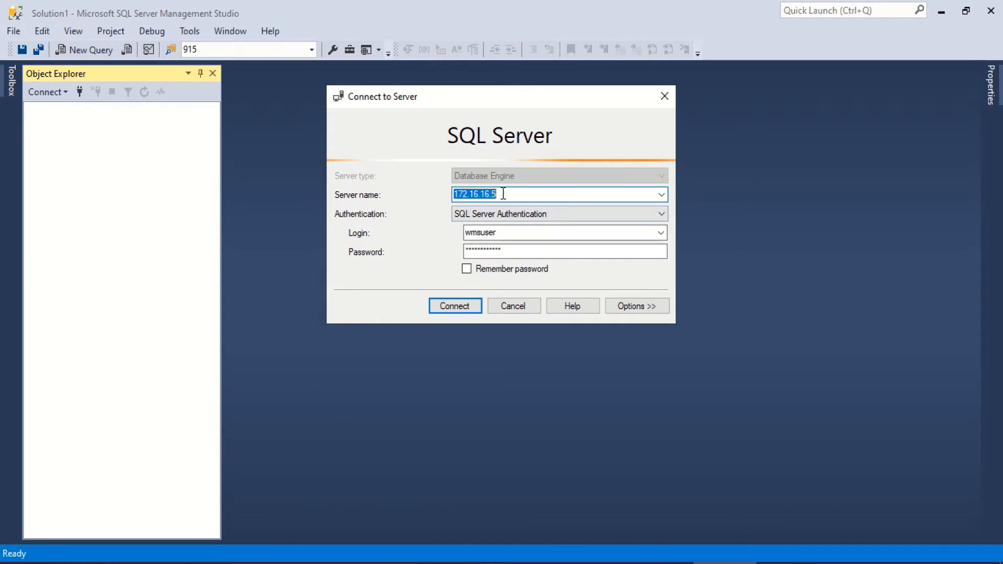
click(503, 194)
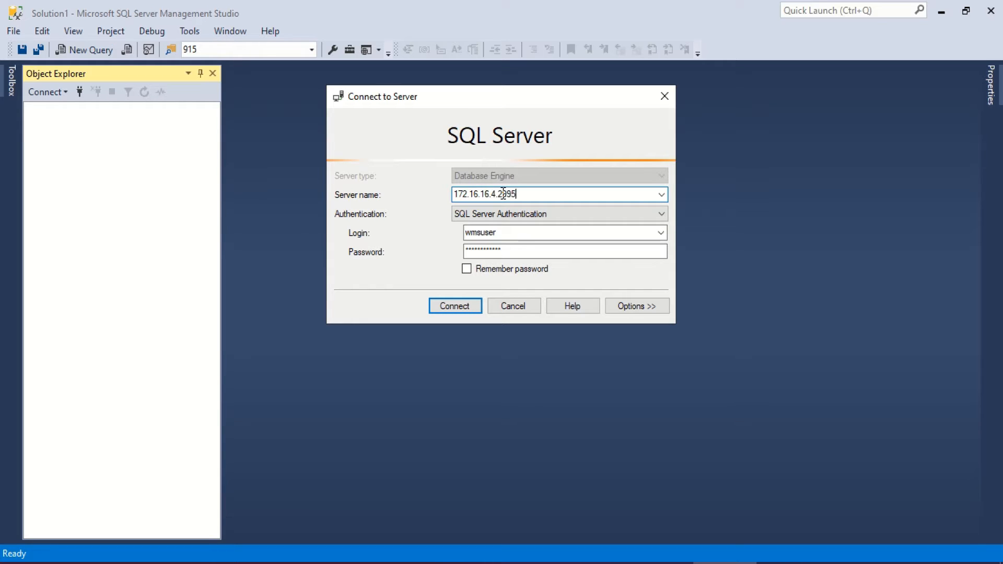
click(455, 308)
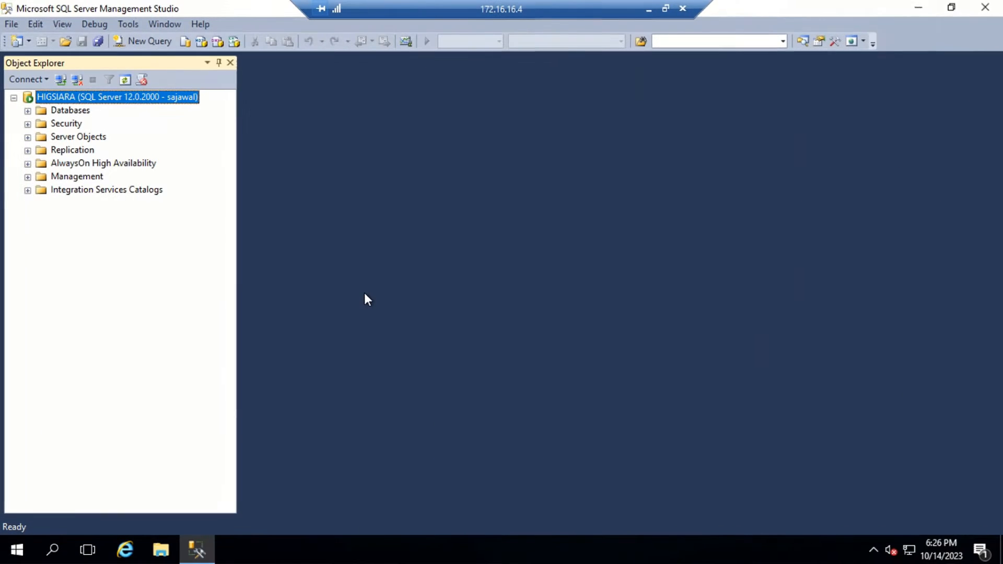
Step: Restart the connected server from its Object Explorer context menu
right_click(64, 98)
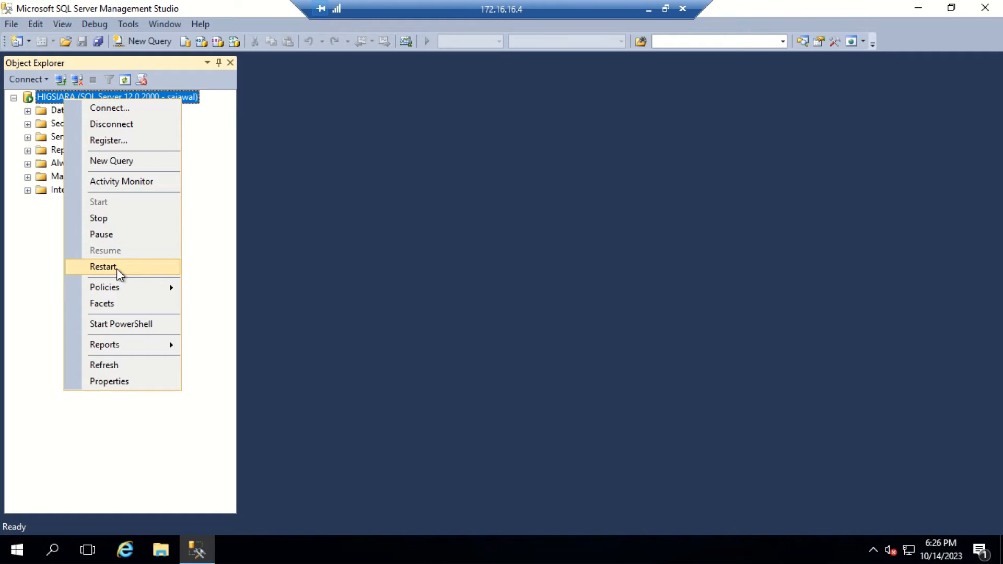
click(158, 276)
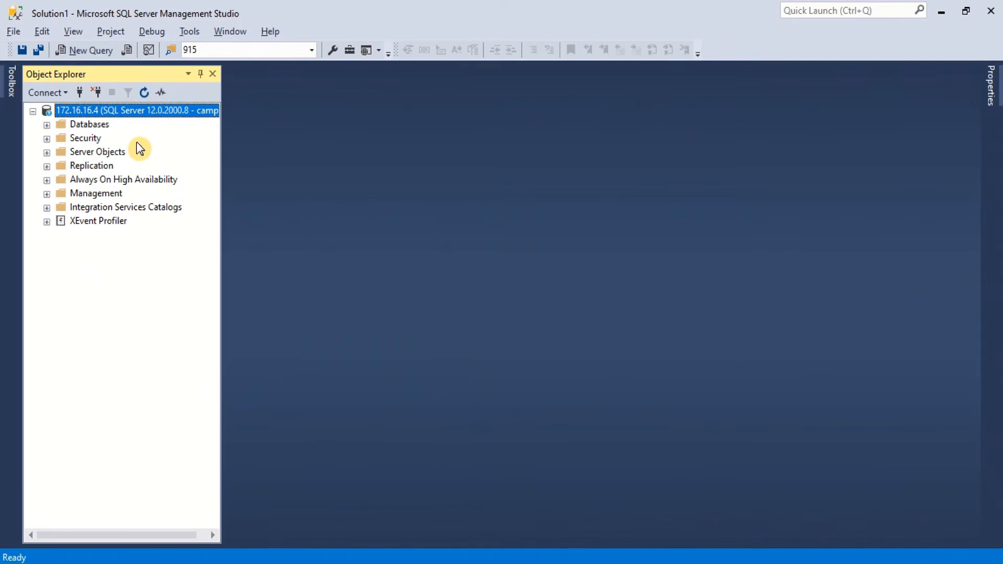
Step: Keep server 172.16.16.4 on SQL Server and Windows Authentication mode and accept its properties
right_click(71, 111)
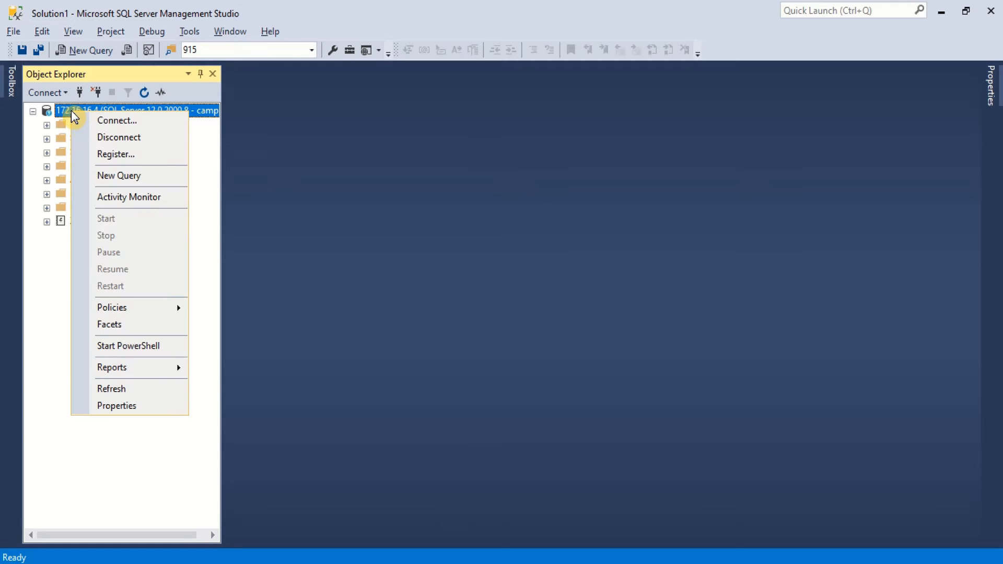
click(121, 405)
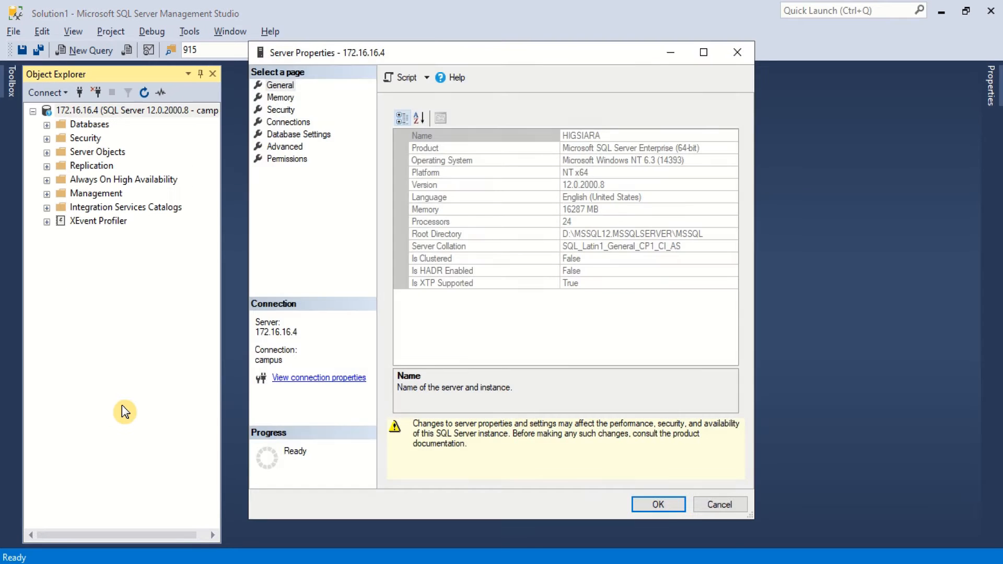
click(280, 113)
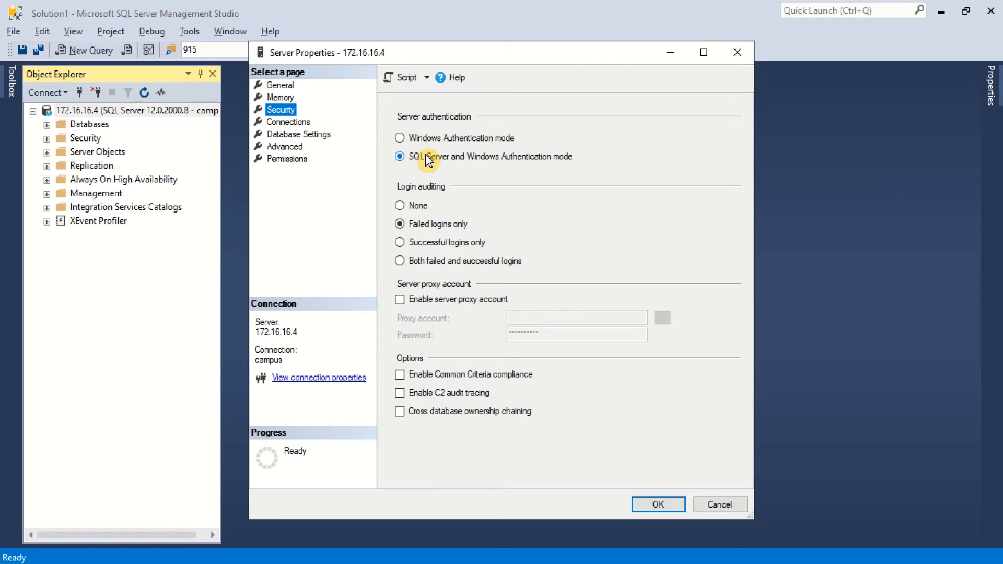
click(657, 503)
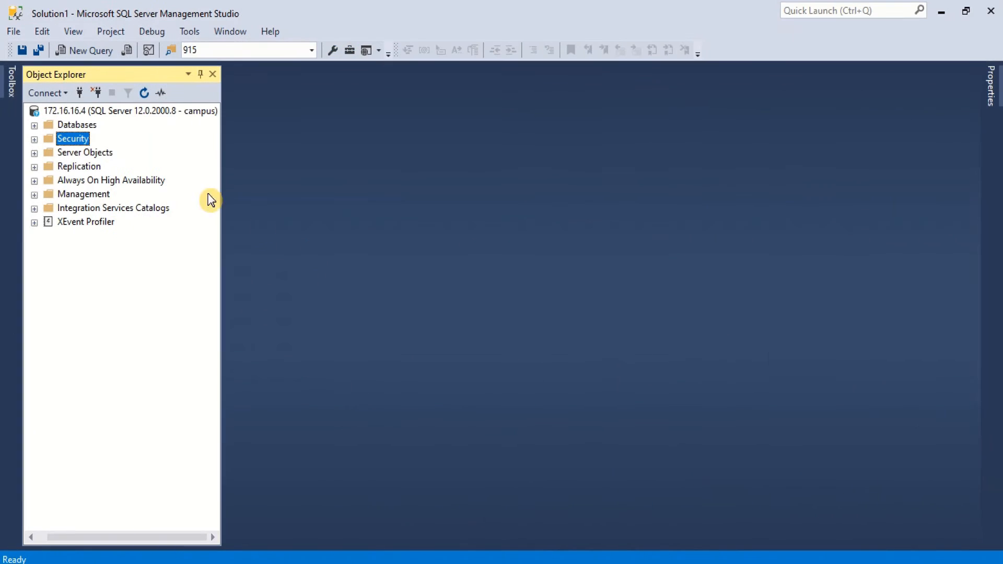
Step: Leave Enforce password policy off for the first SQL login under Security > Logins and save it
click(34, 139)
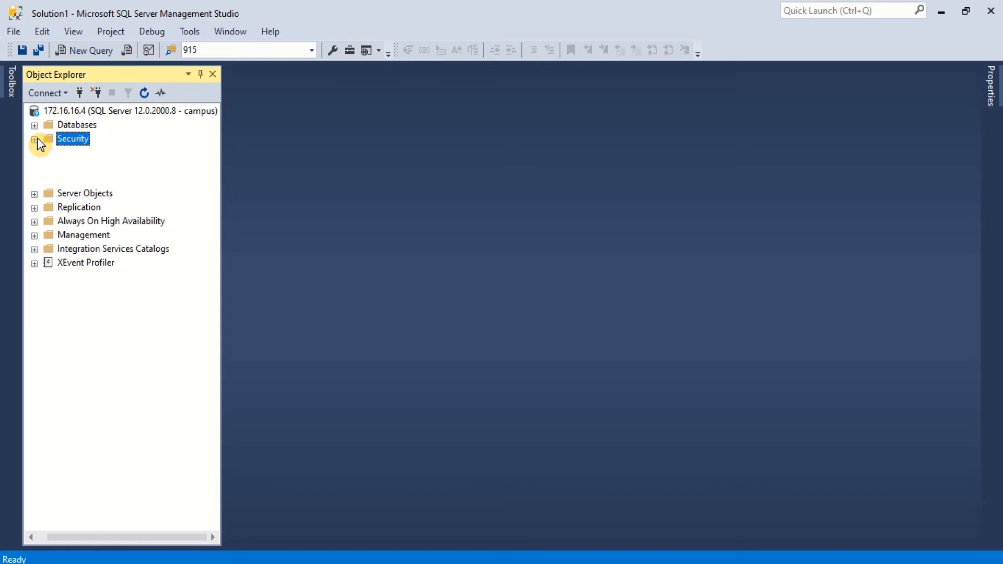
click(48, 153)
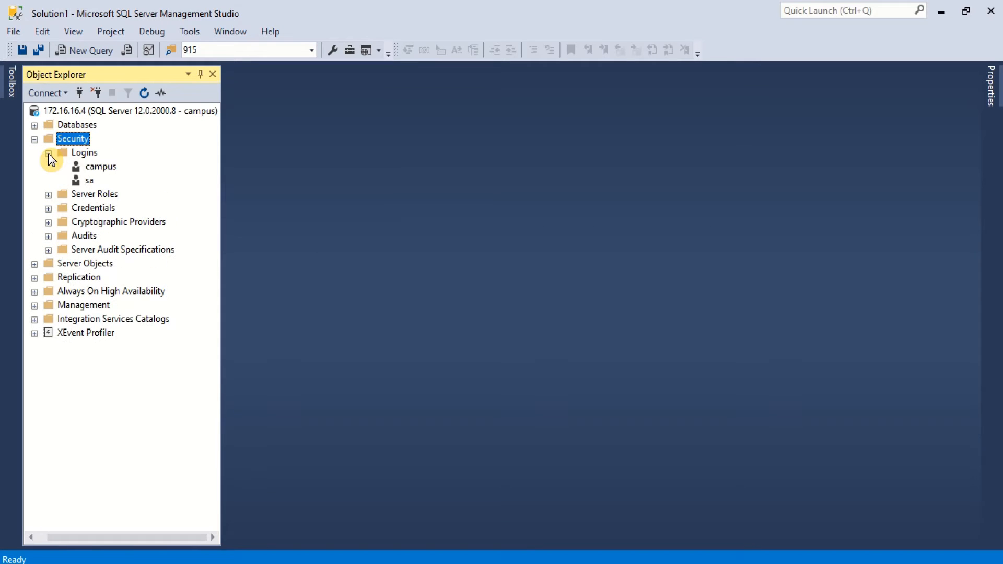
click(90, 166)
right_click(90, 166)
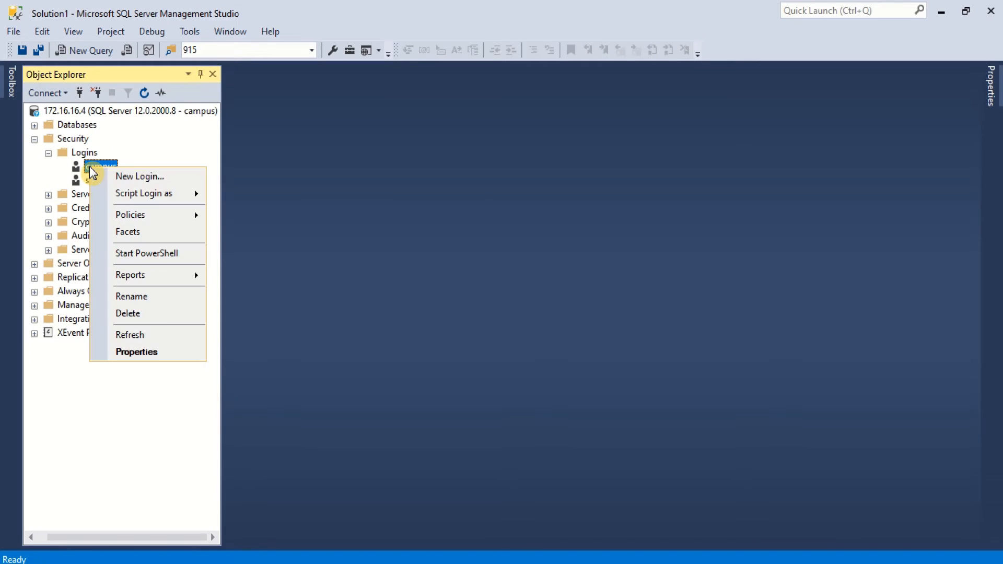
click(150, 356)
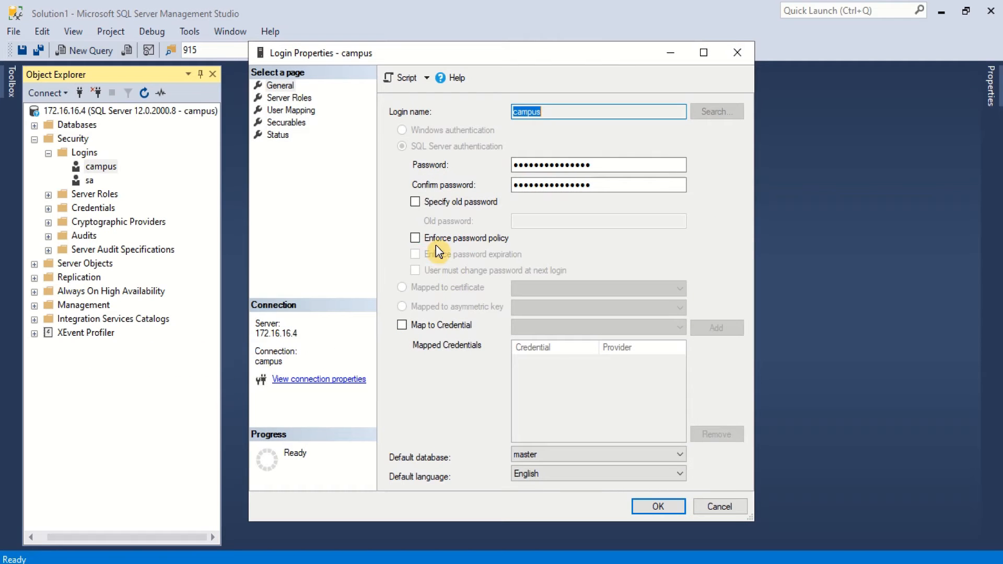
click(415, 239)
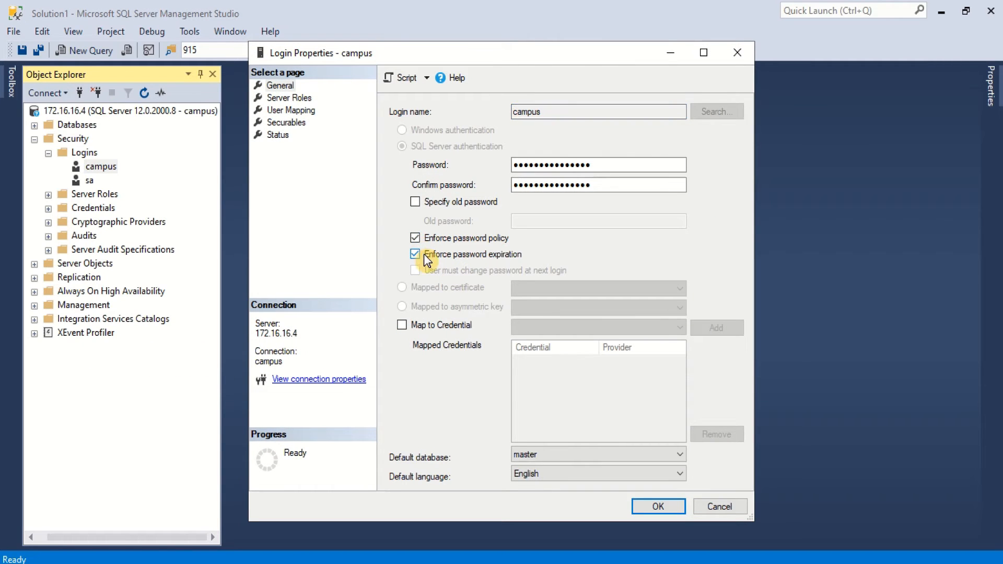
click(416, 238)
click(658, 506)
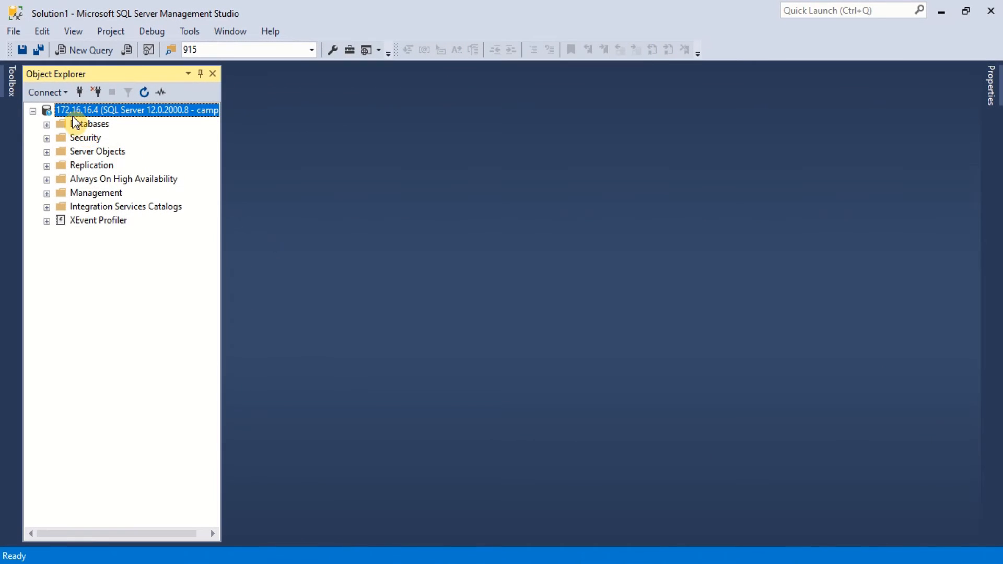
Step: Confirm the server's Connections page allows remote connections with a 600-second query timeout
right_click(73, 110)
click(108, 412)
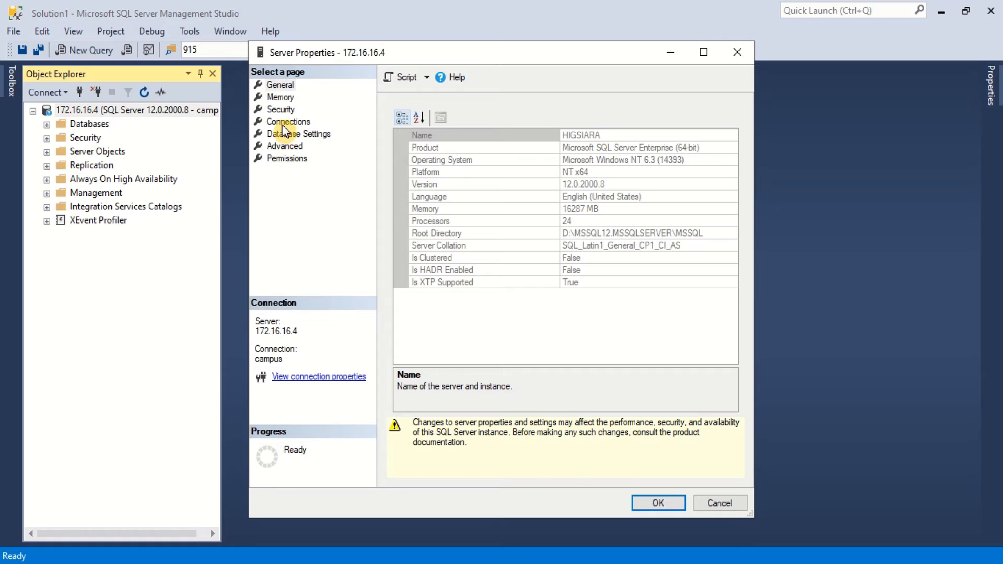
click(285, 124)
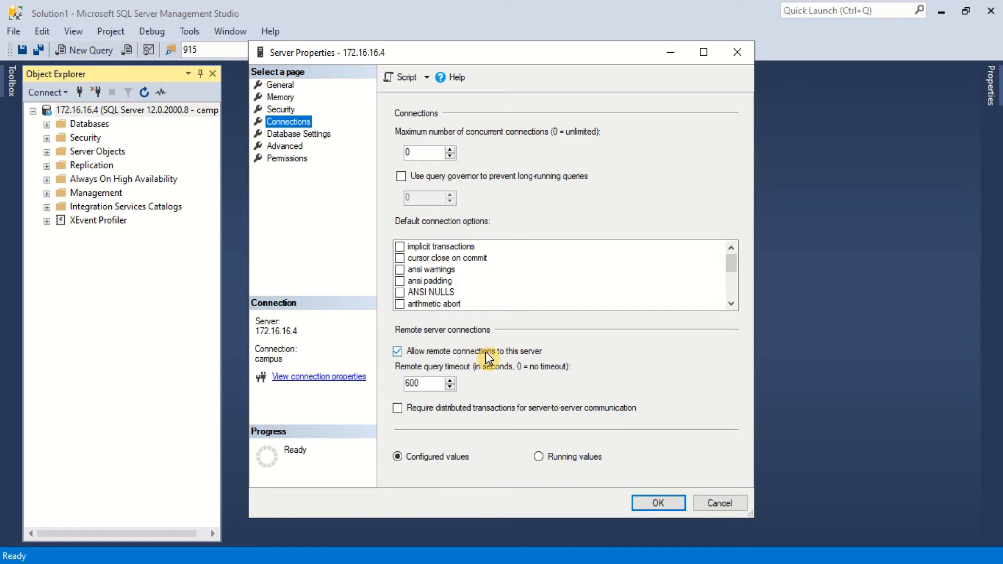
click(662, 504)
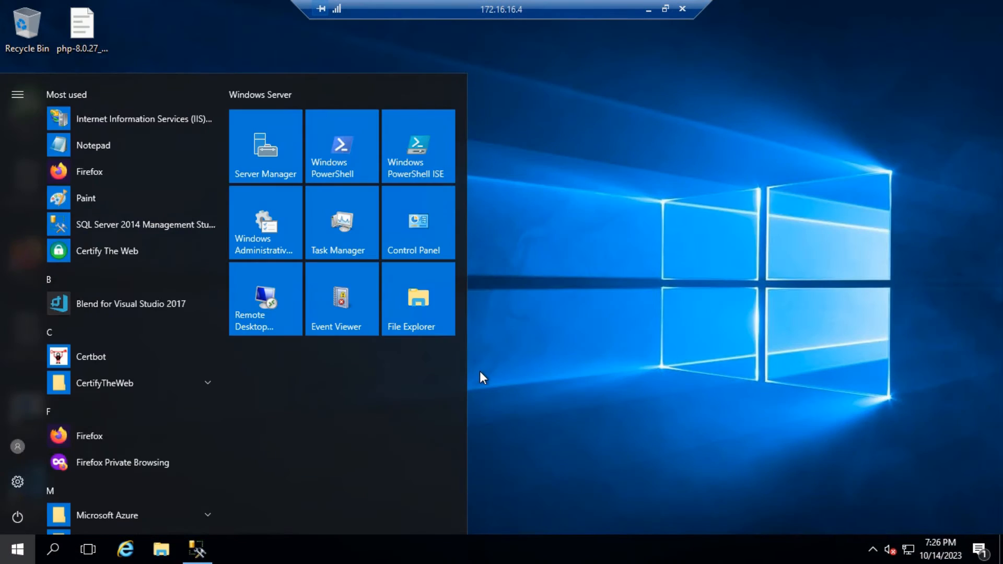
Step: Search 'sql co' and start SQL Server 2014 Configuration Manager, approving the UAC prompt
text(sql )
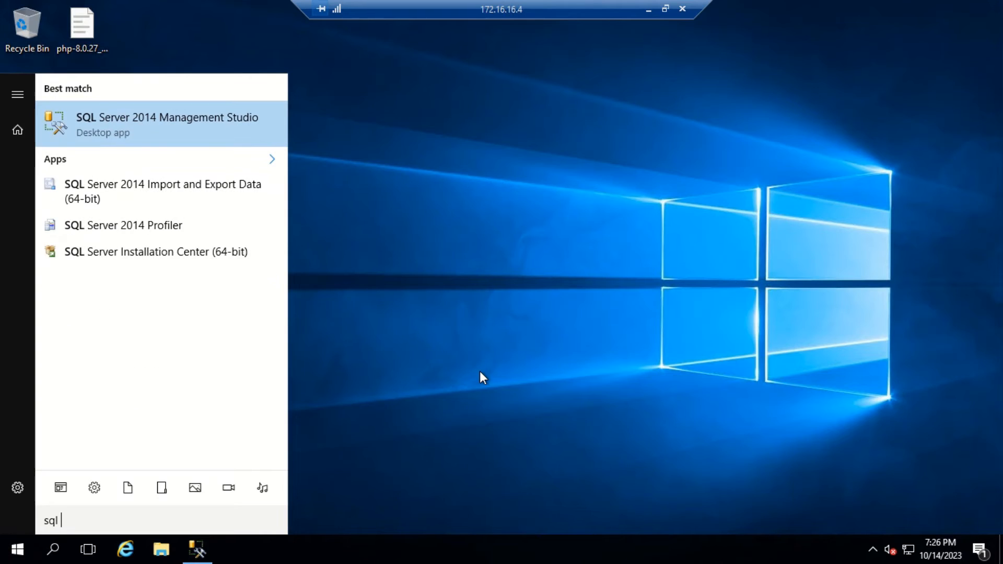
text(co)
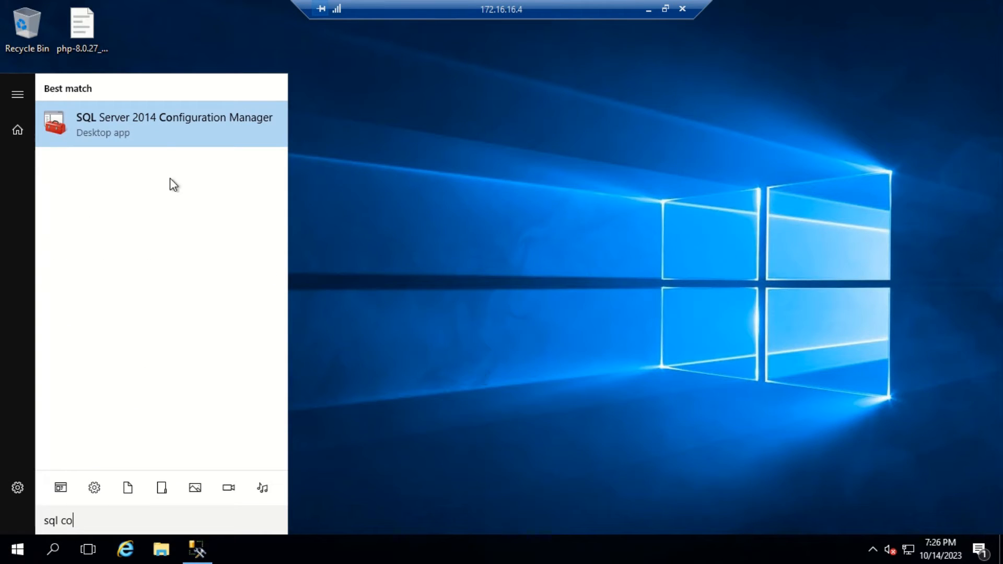
click(150, 130)
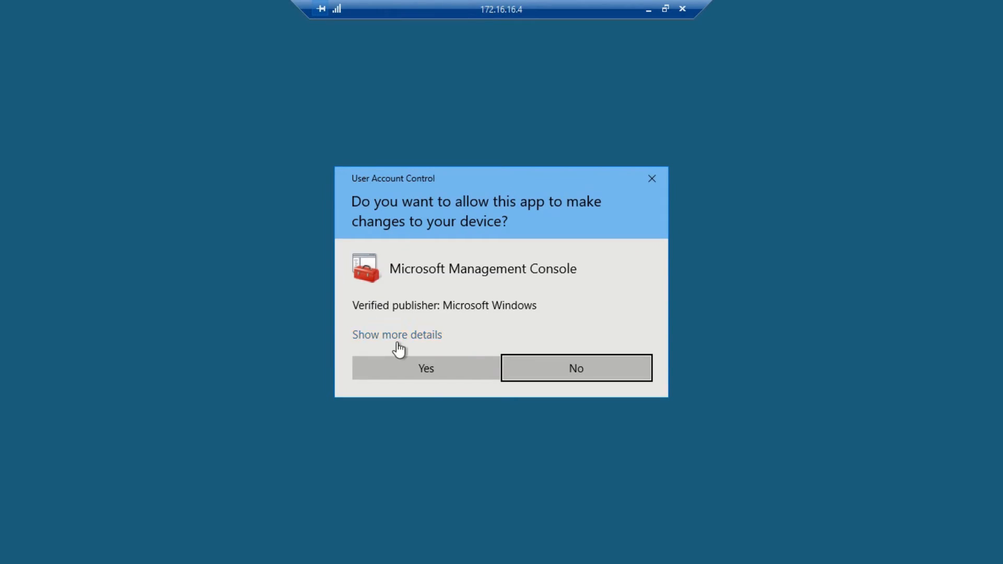
click(423, 367)
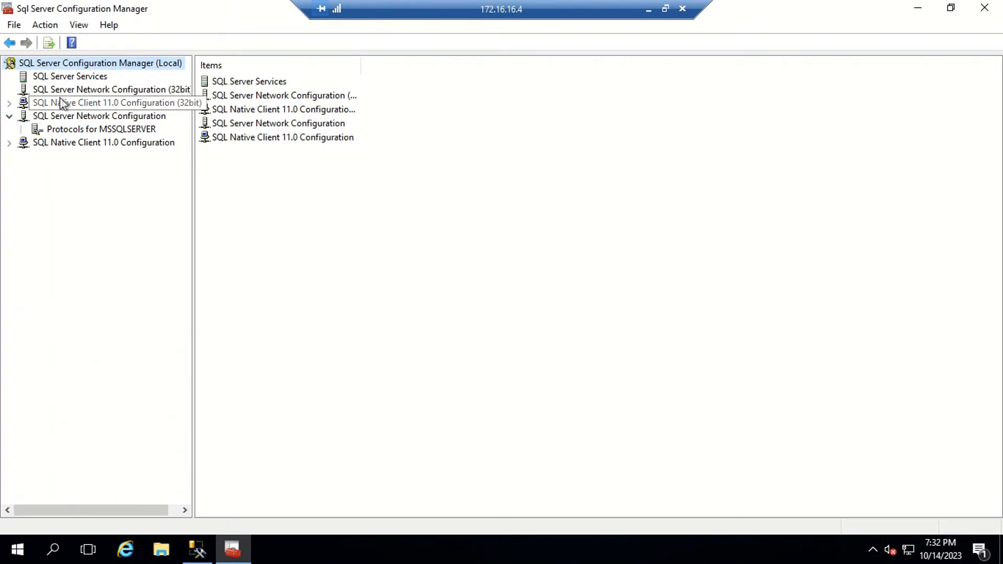
Step: Check the SQL Server (MSSQLSERVER) service, then show the Protocols for MSSQLSERVER
click(70, 77)
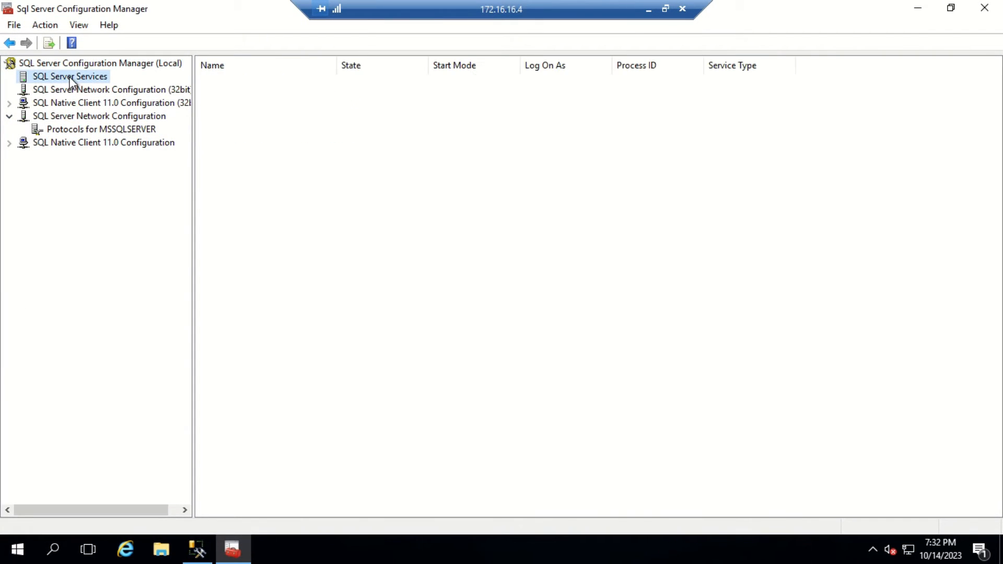
click(260, 83)
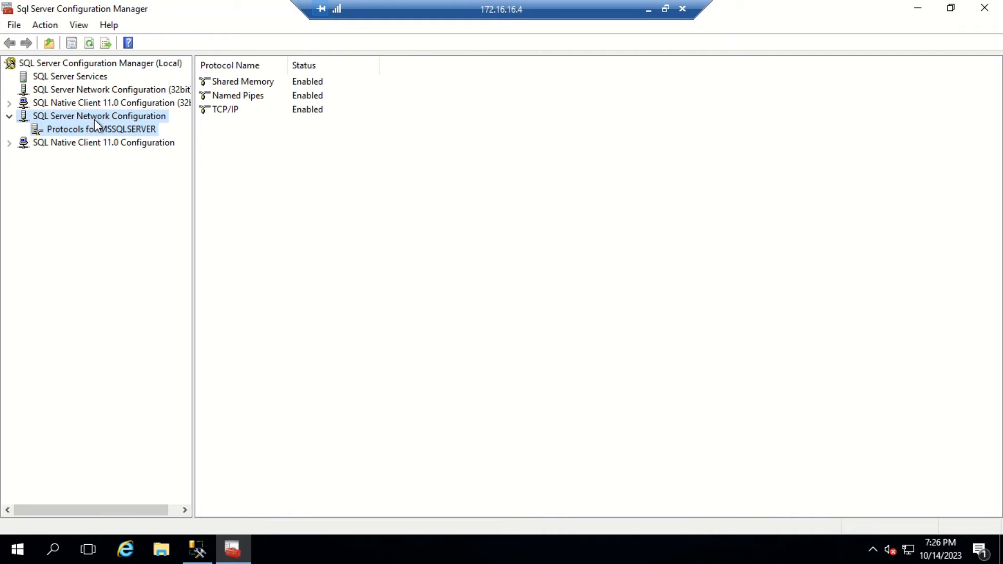
click(94, 119)
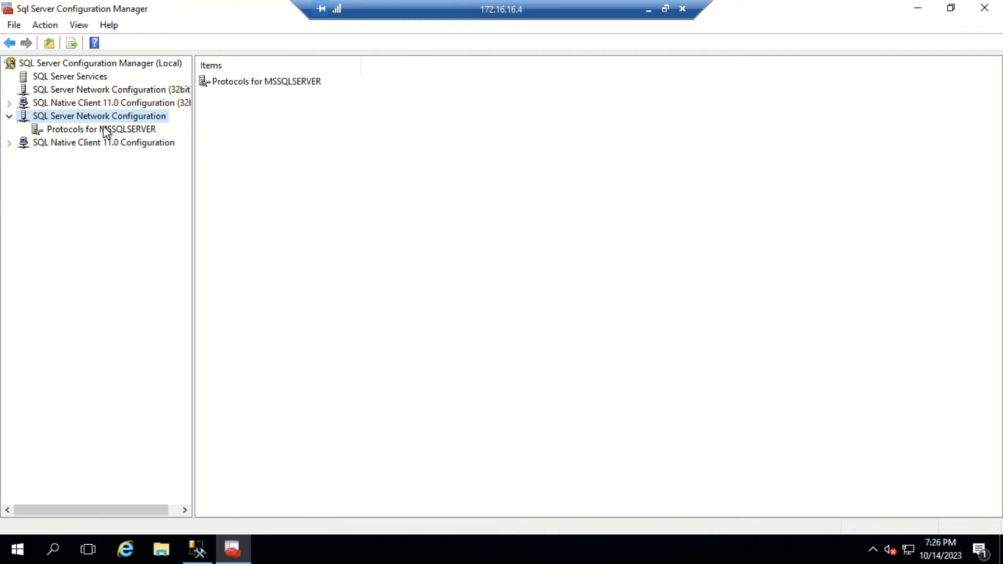
click(104, 130)
Step: Verify TCP/IP uses port 1433 on IP1, IP10 and IP13, then search Start for 'computer'
click(224, 110)
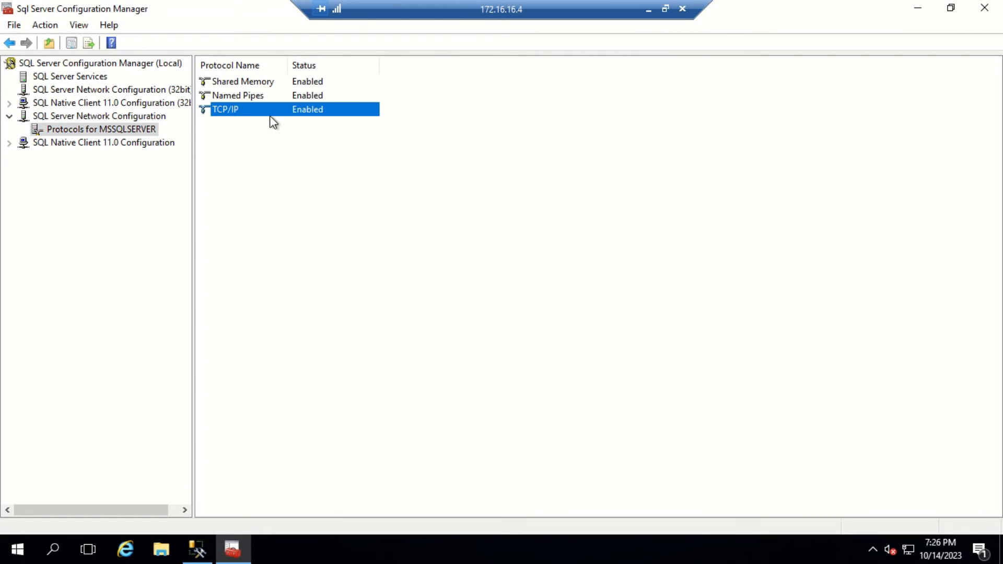
right_click(229, 111)
click(268, 156)
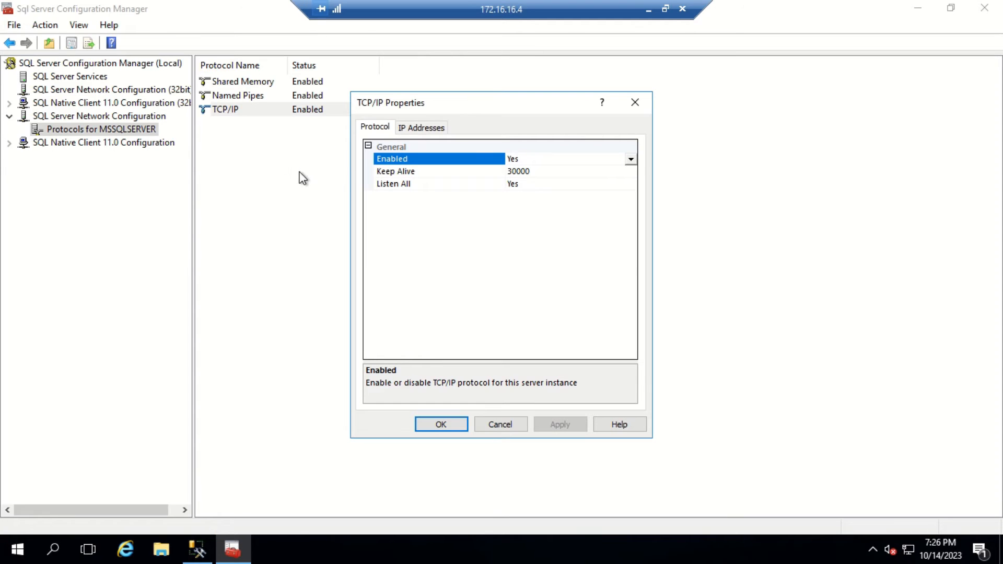
click(411, 129)
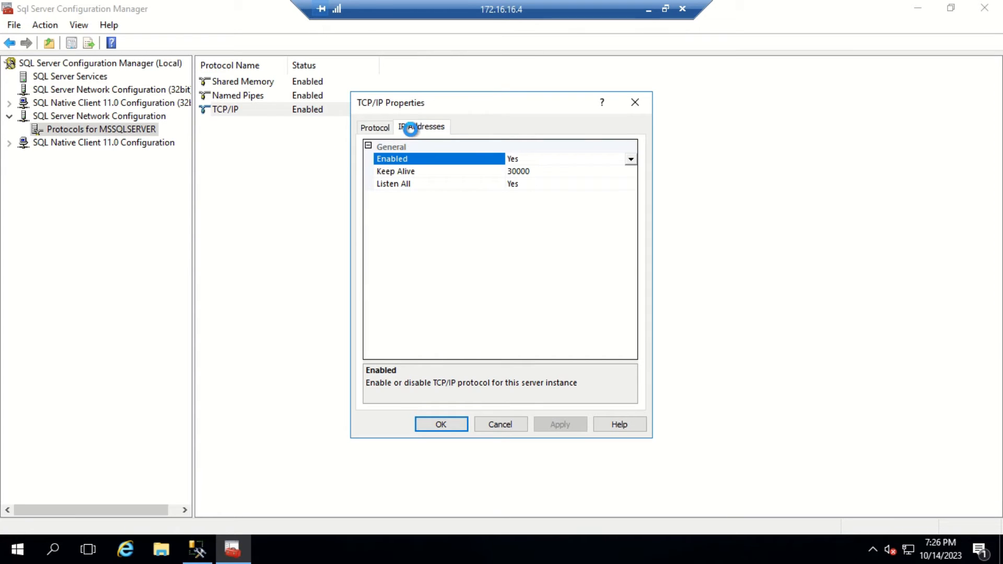
click(401, 207)
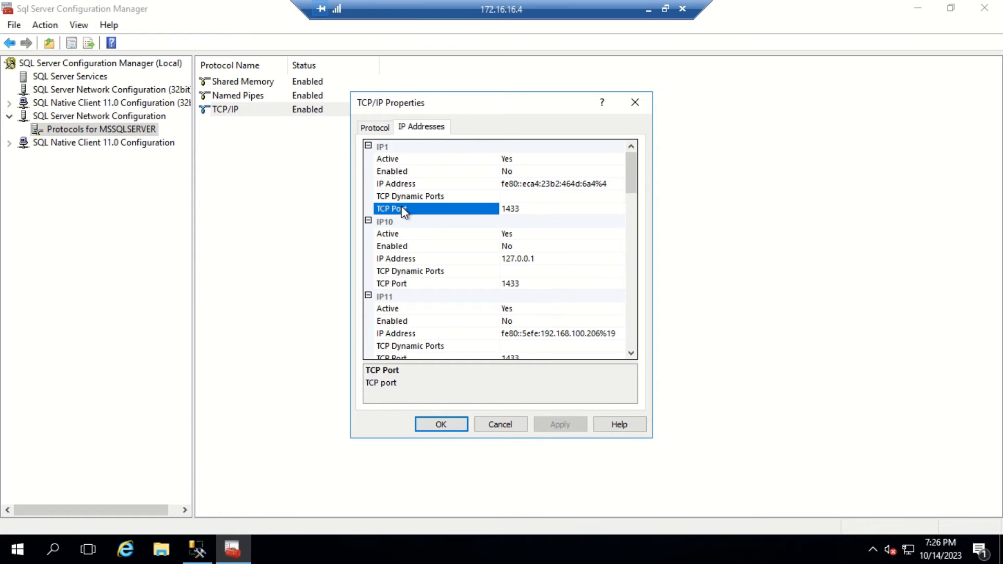
click(424, 283)
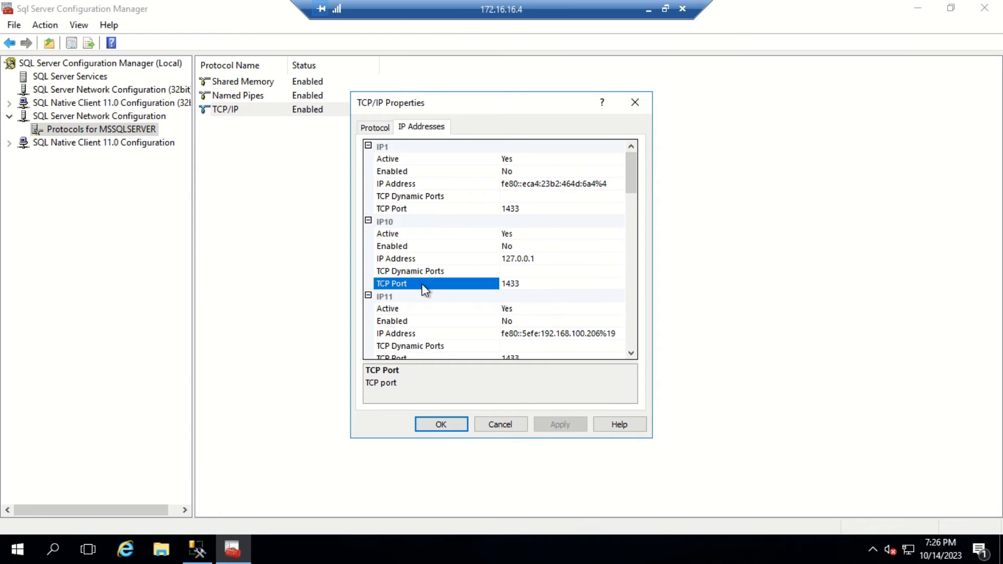
scroll(422, 284, down, 6)
click(411, 291)
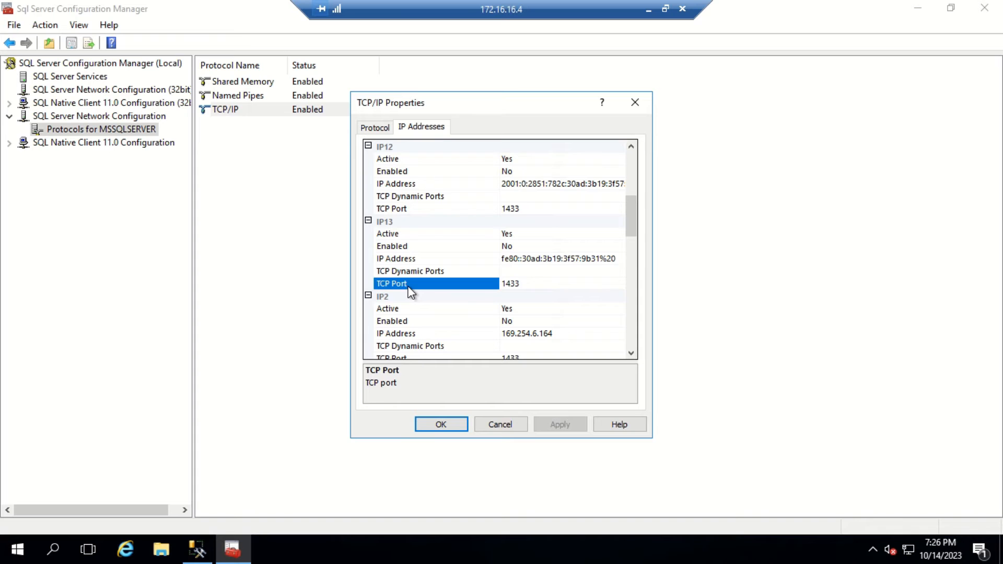
click(442, 423)
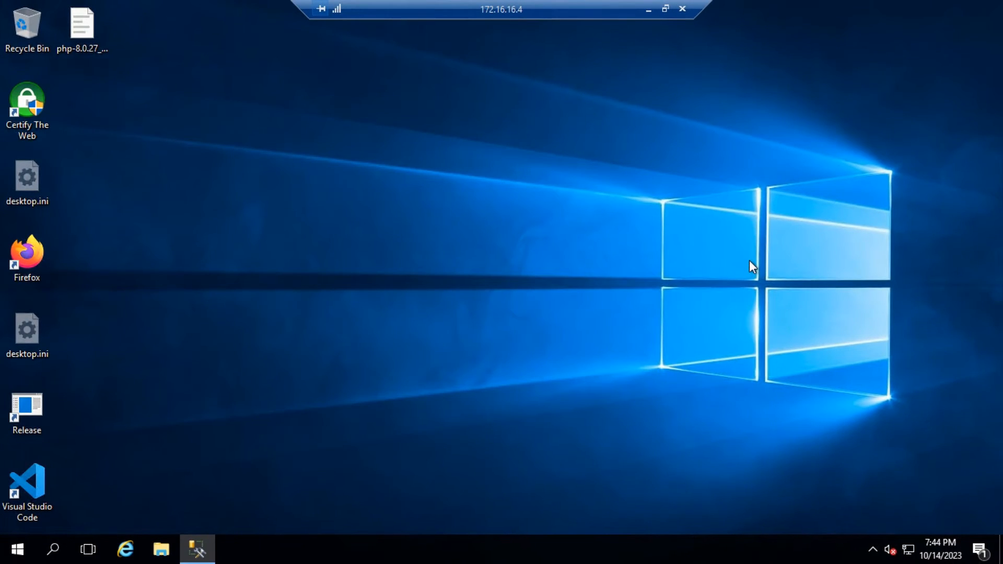
key(super)
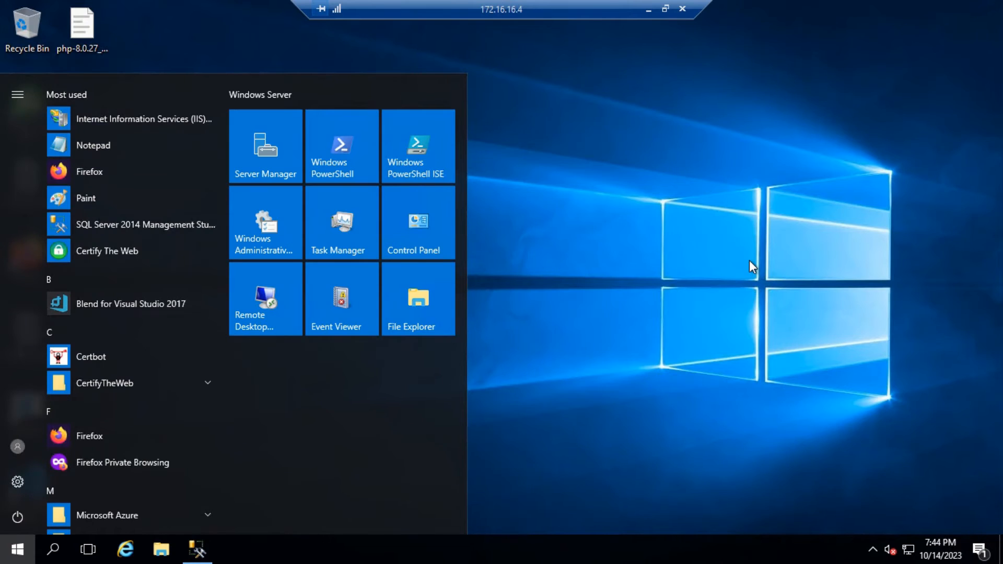
text(computer)
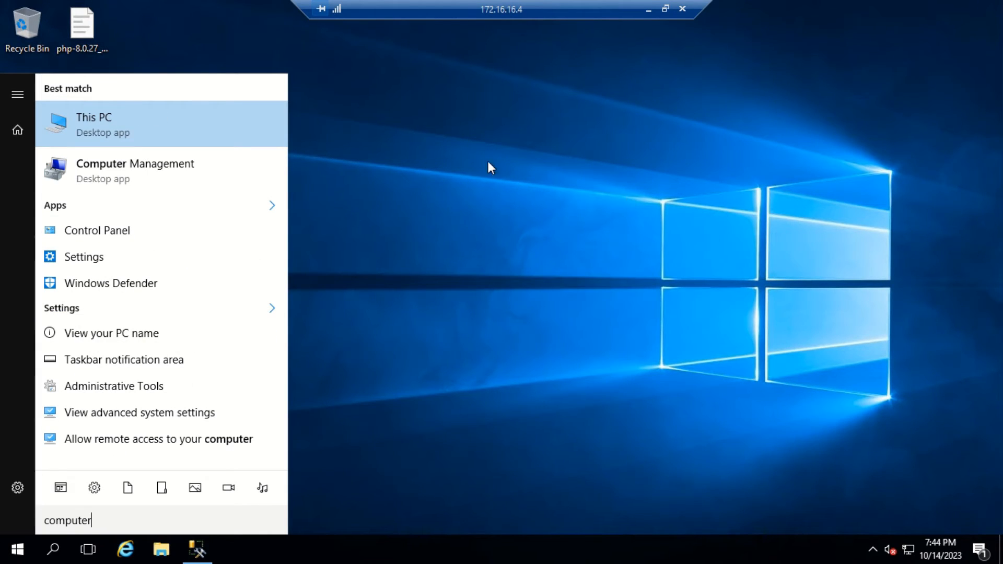
Step: Open Computer Management maximized and show the empty 32-bit and 64-bit SQL Native Client 11.0 Aliases
click(109, 178)
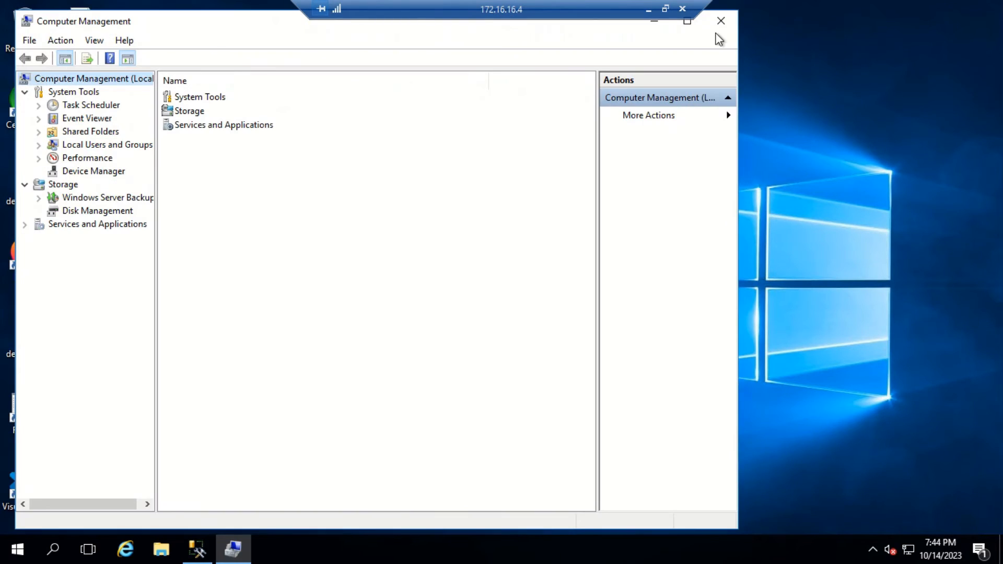
click(688, 22)
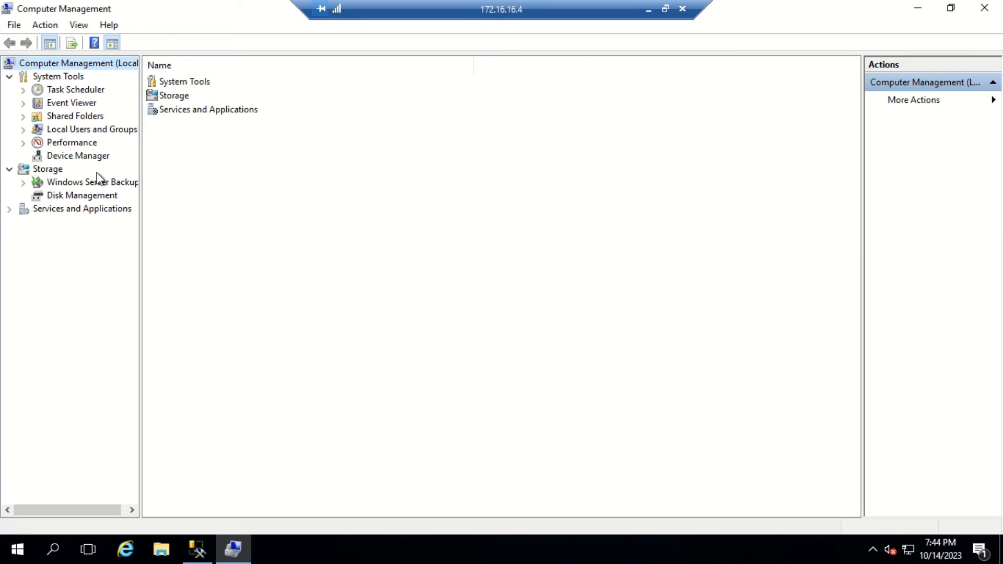
click(9, 209)
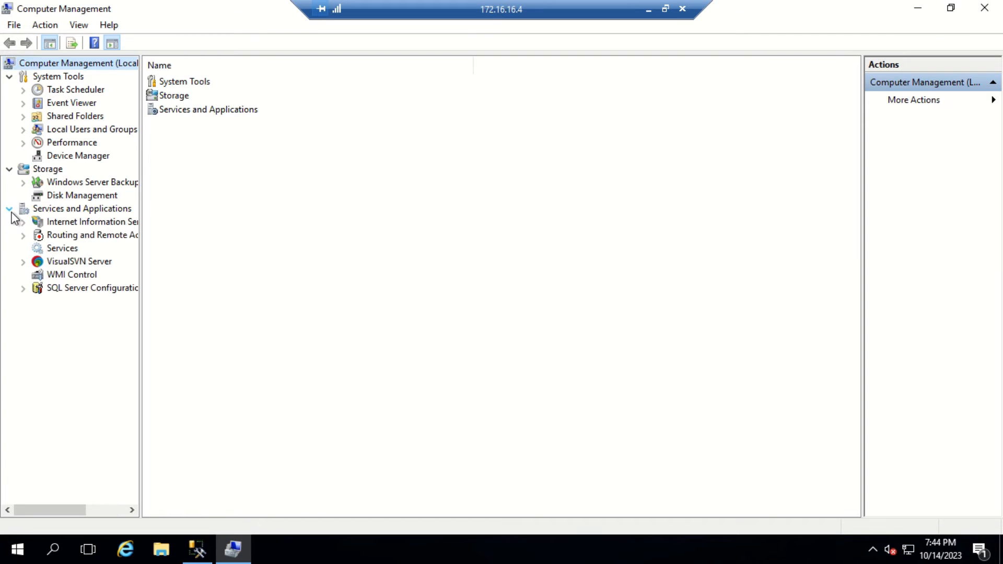
click(23, 288)
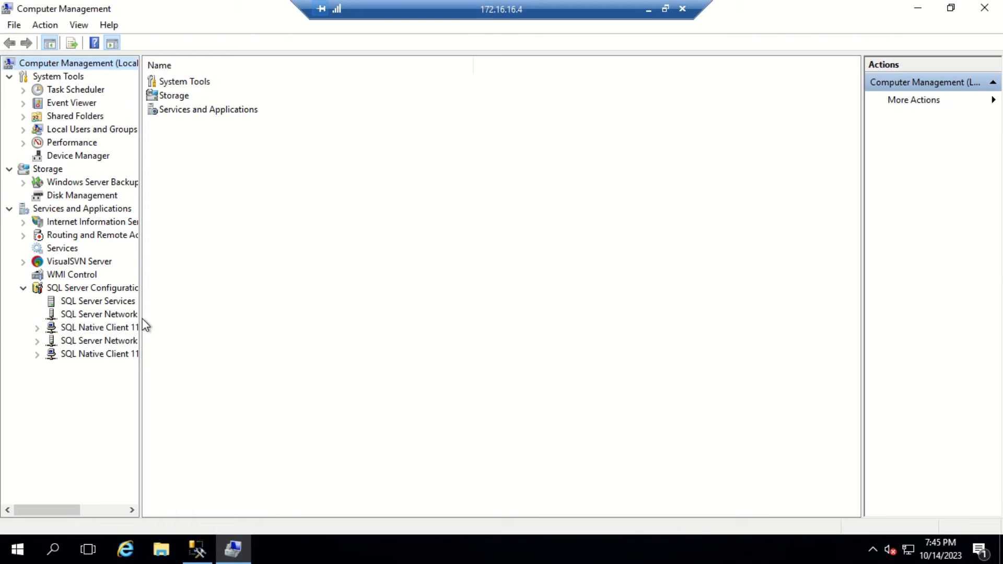
drag(142, 317, 243, 318)
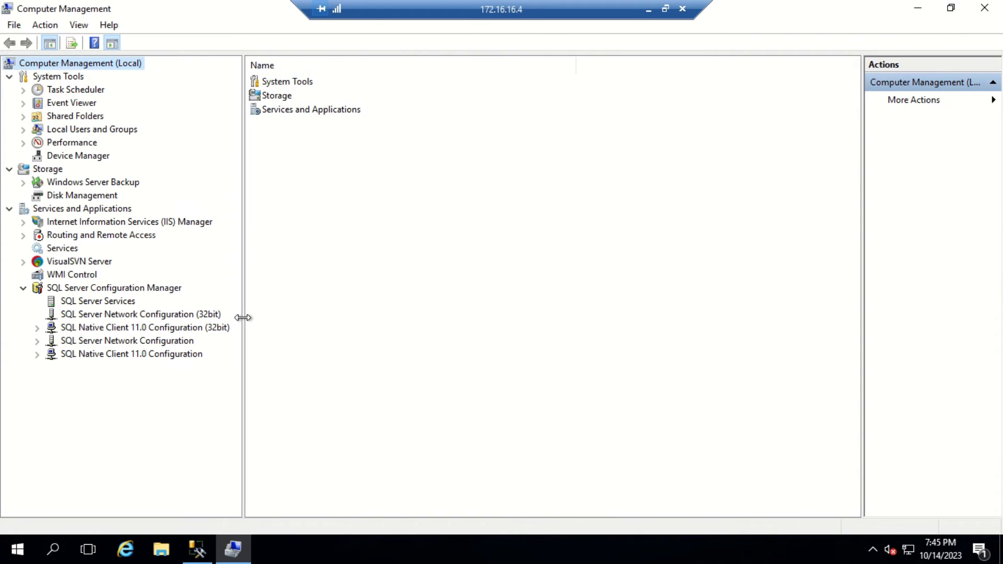
click(37, 328)
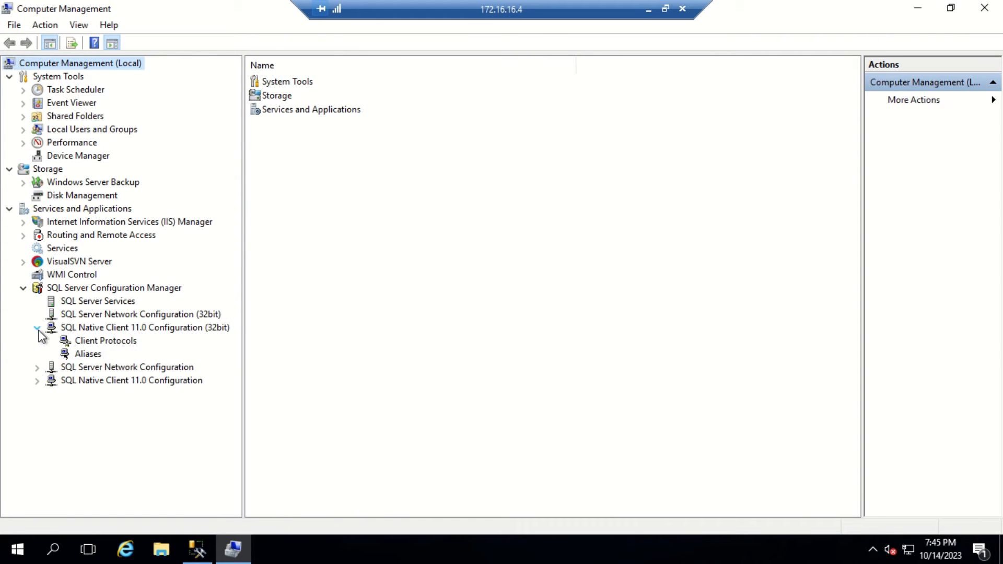
click(88, 355)
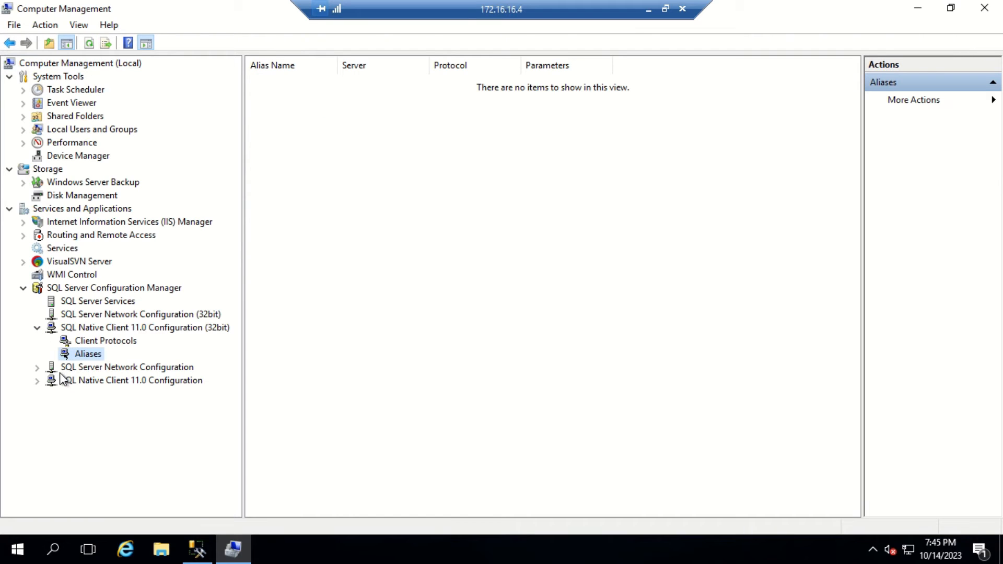
click(38, 380)
click(80, 406)
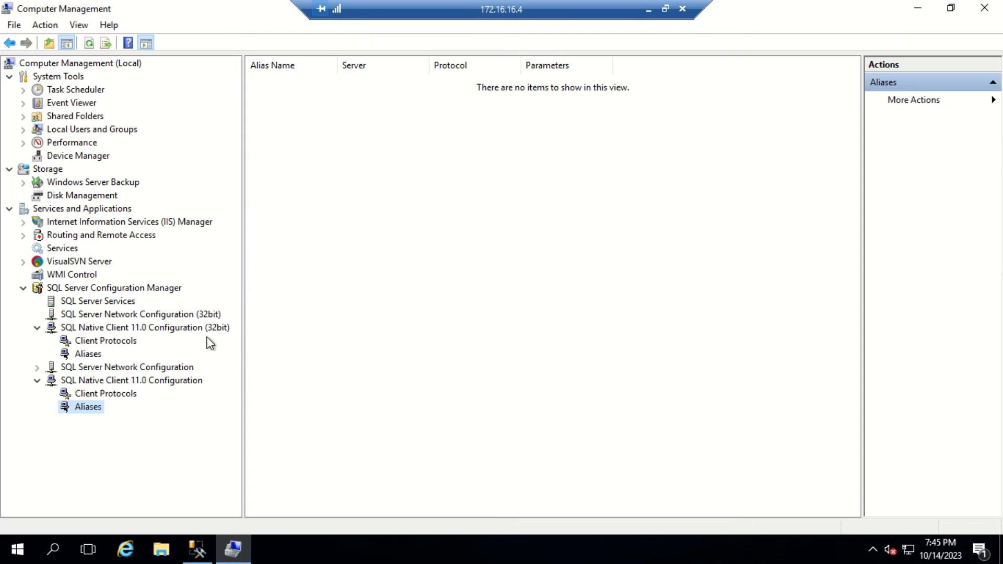
Step: Create a new alias with Port No 1433 and move to its Server field
right_click(90, 407)
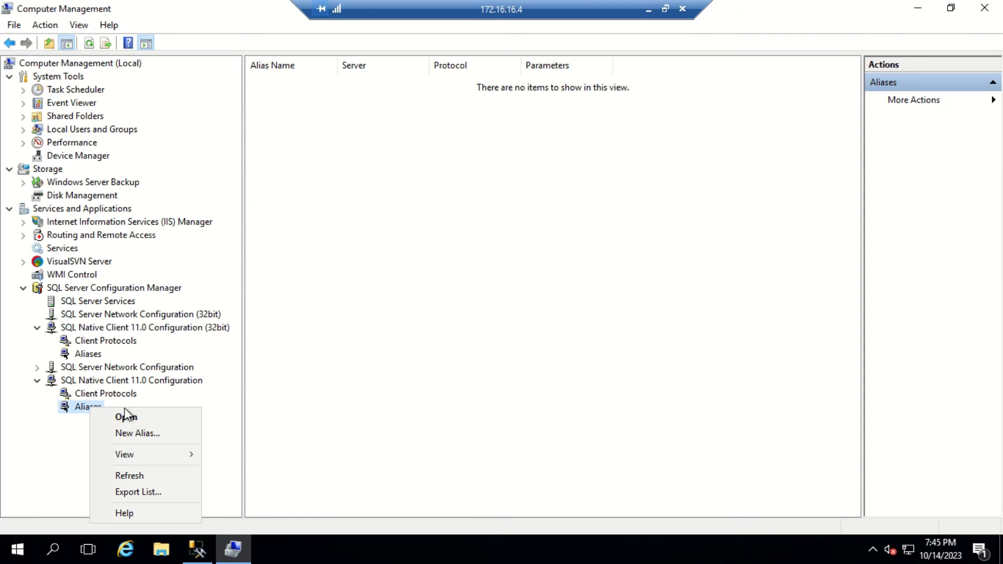
click(137, 432)
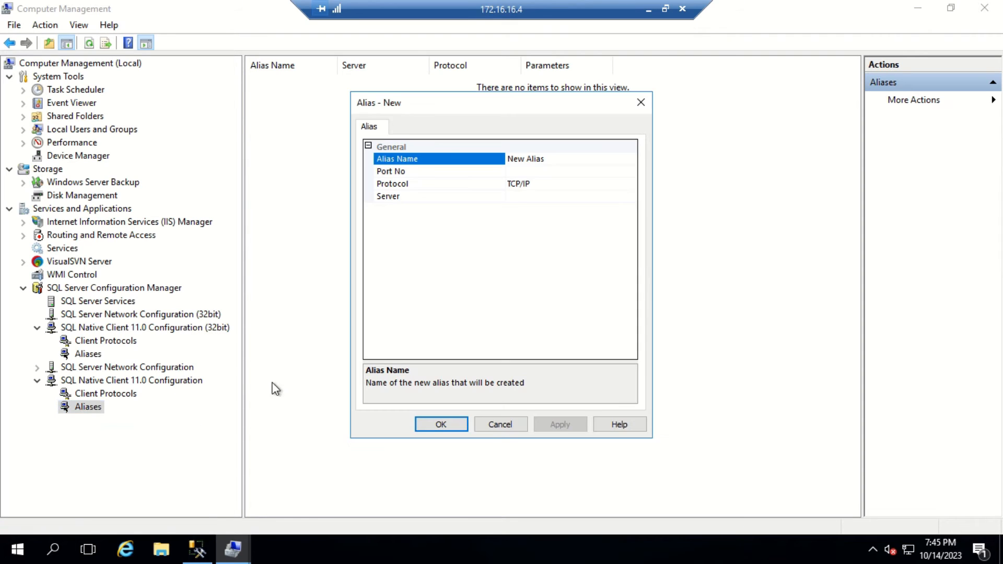
click(524, 172)
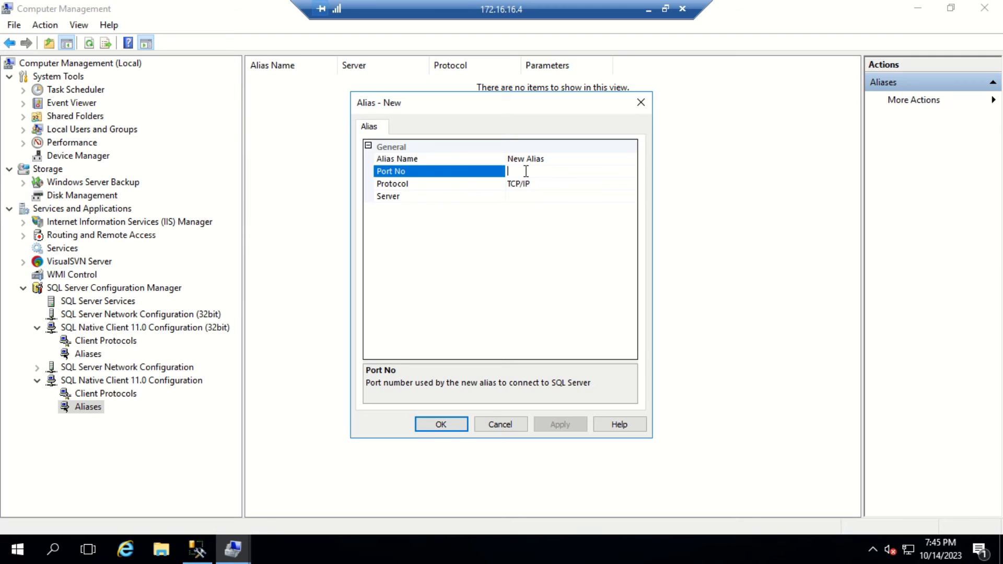
text(1433)
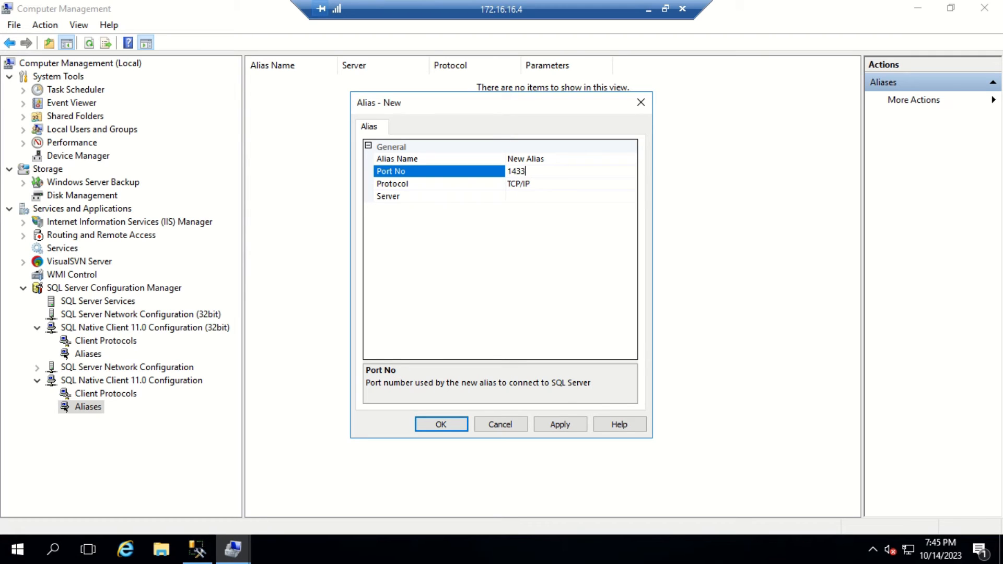
click(527, 196)
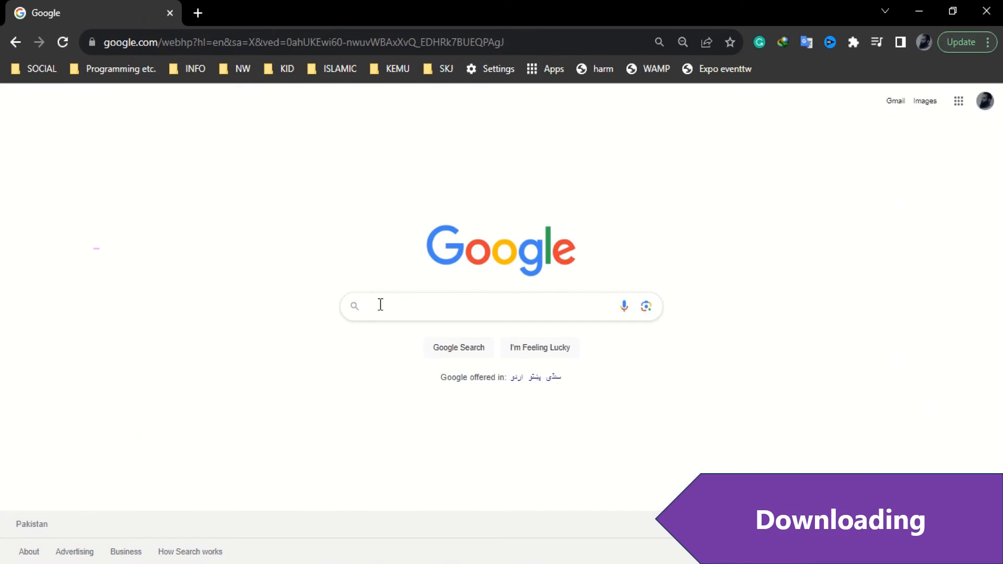
Step: Google 'microsoft sqlcheck tool' and open the GitHub CSS_SQL_Networking_Tools result
click(380, 305)
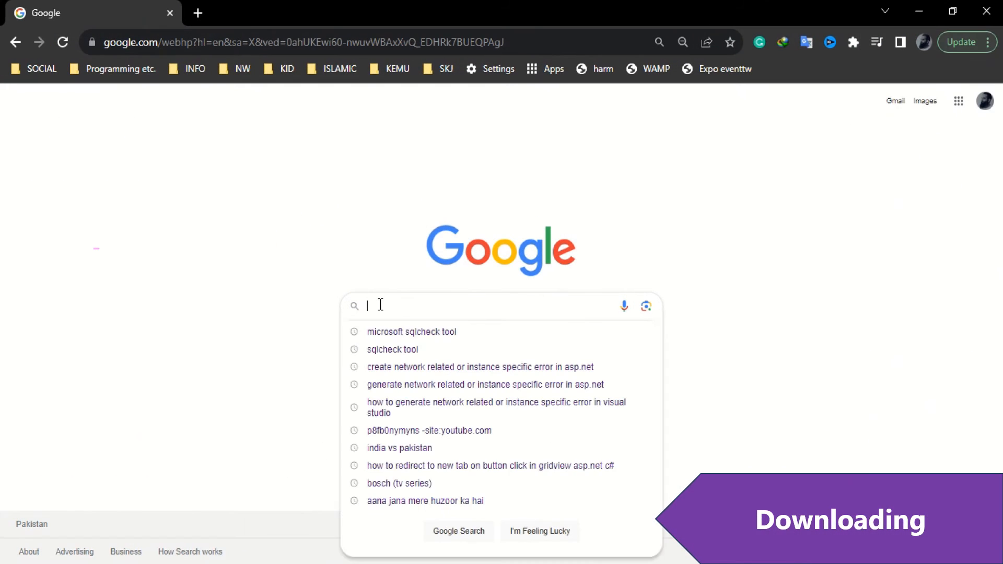
text(microsoft sqlcheck tool)
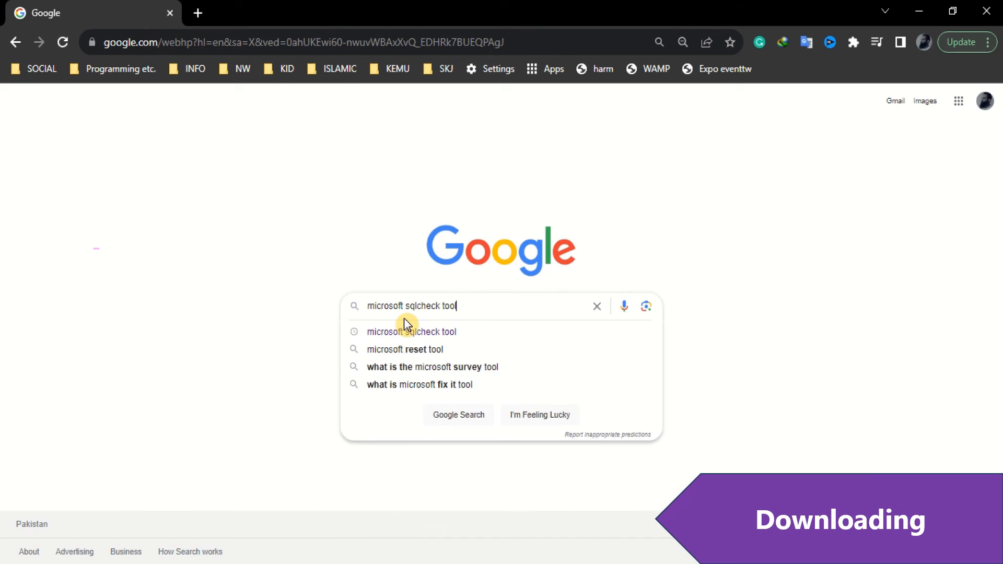
click(445, 336)
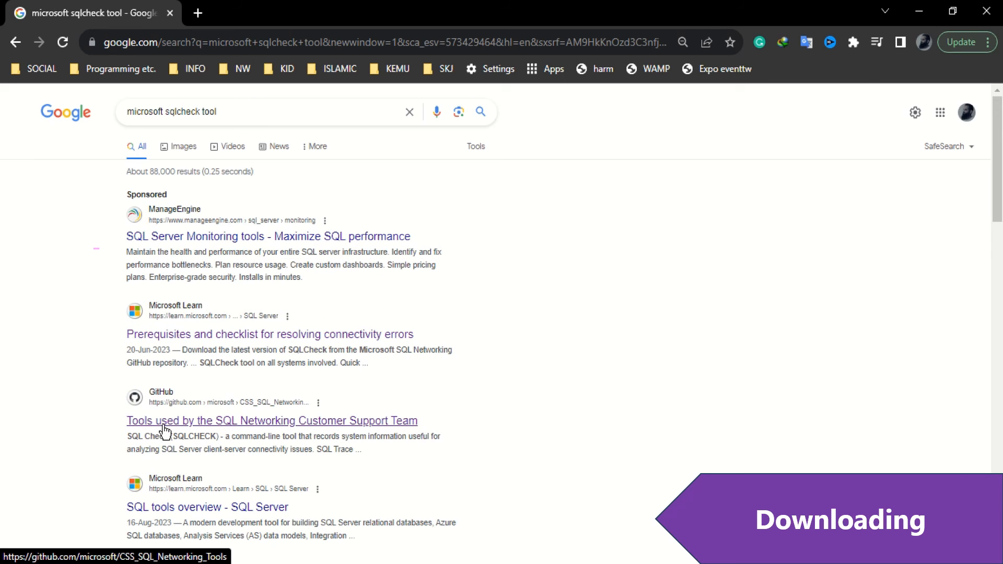
click(185, 422)
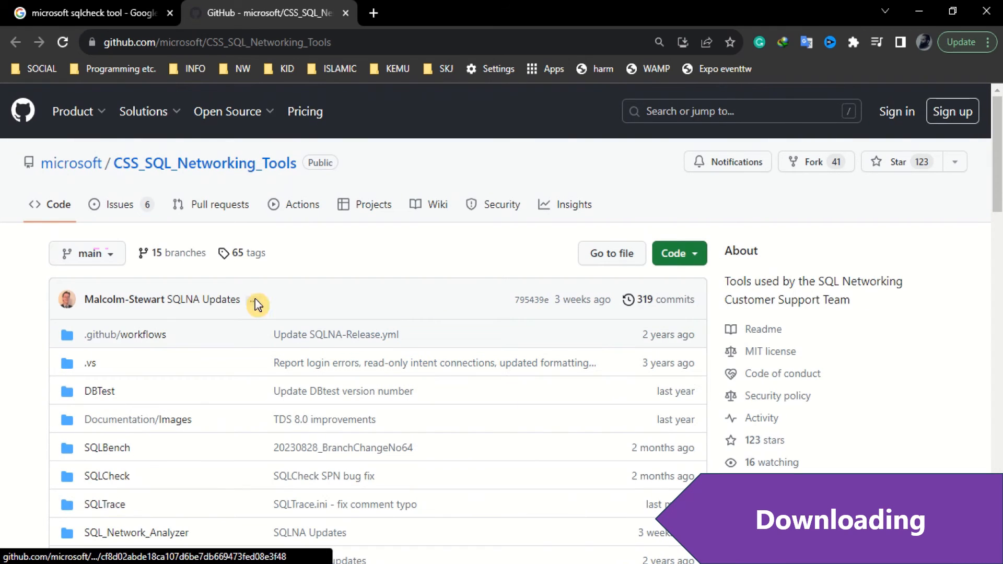
Step: From the wiki's SQLCHECK page, download SQLCheck version 1.0.1310.0
click(434, 206)
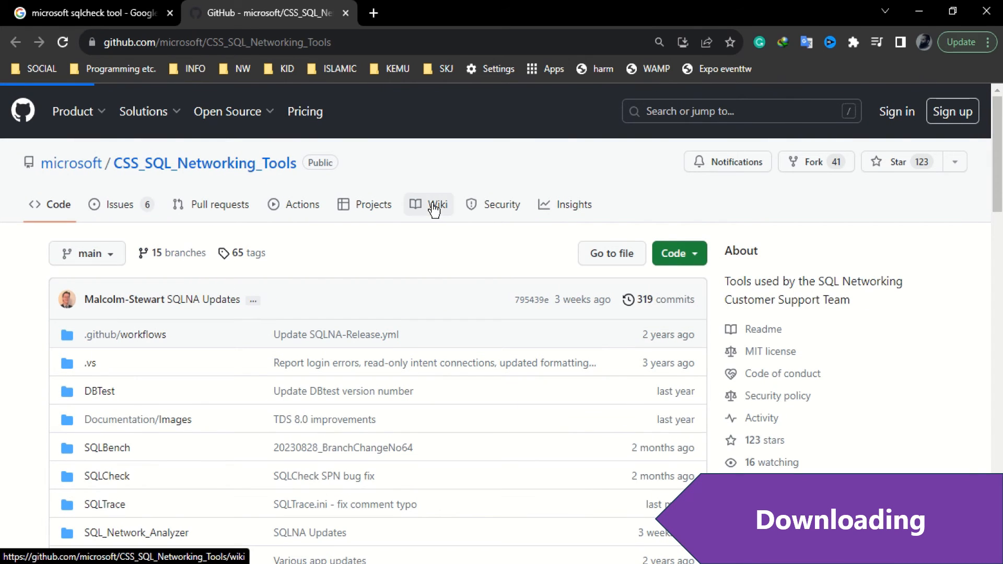
scroll(352, 306, down, 7)
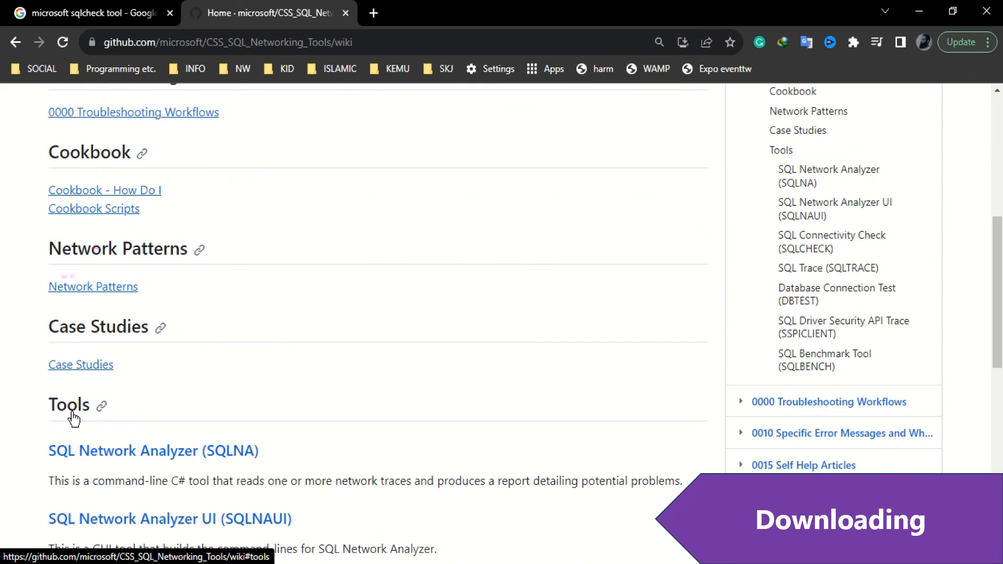
scroll(71, 418, down, 3)
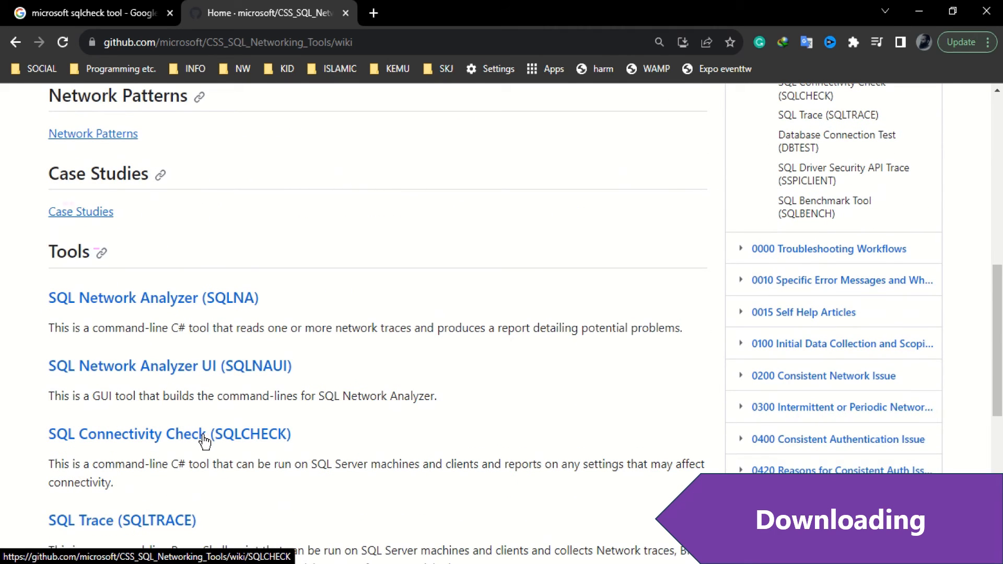
click(204, 442)
scroll(413, 410, down, 2)
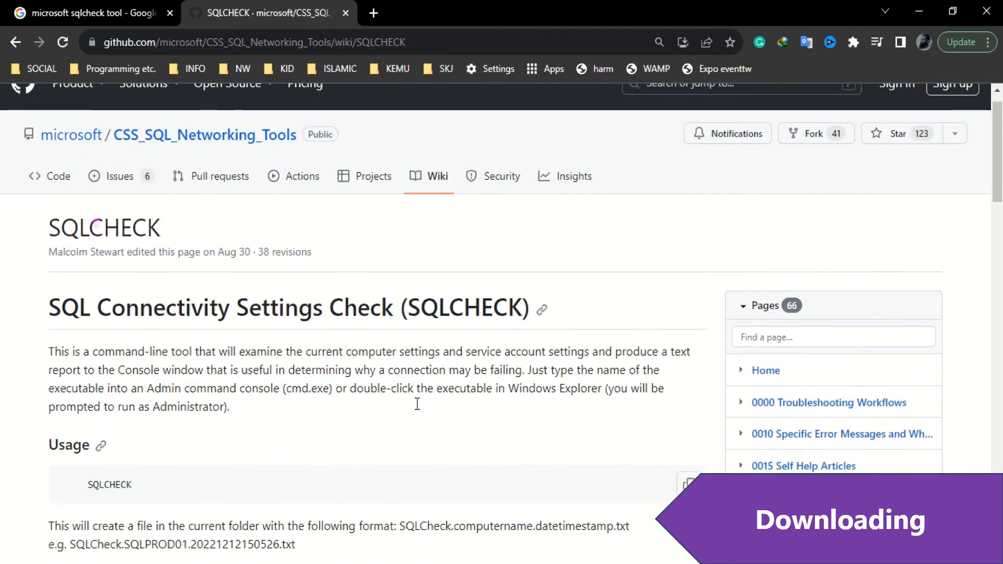
scroll(418, 404, down, 5)
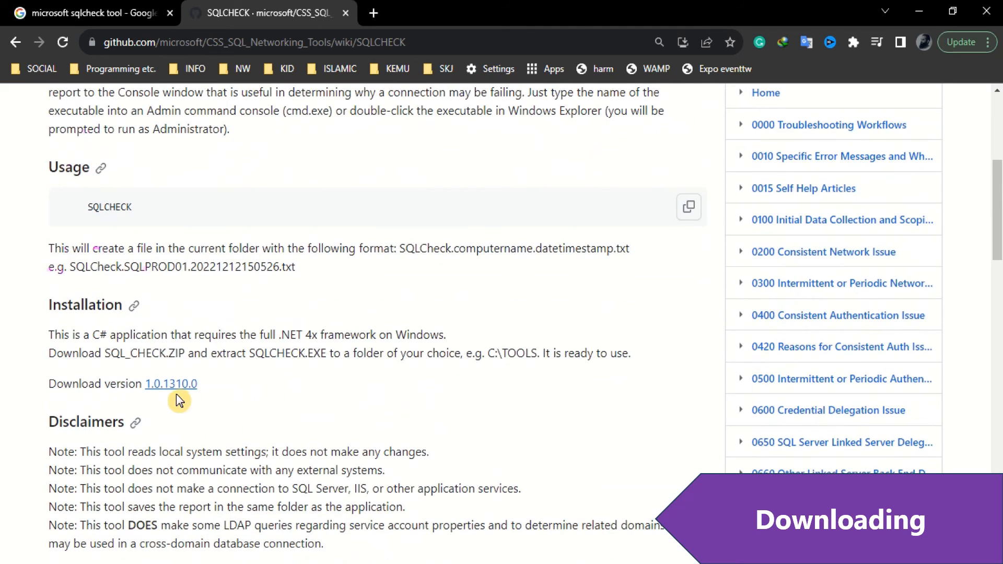
click(177, 388)
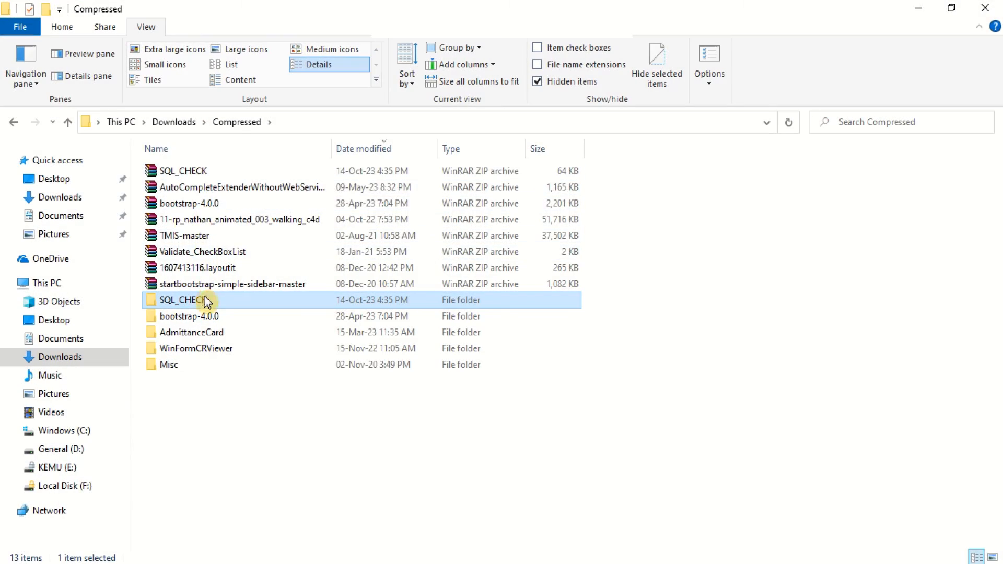
Step: Run SQLCheck as administrator from SQL_CHECK and open its newest report .txt in Notepad
double_click(205, 302)
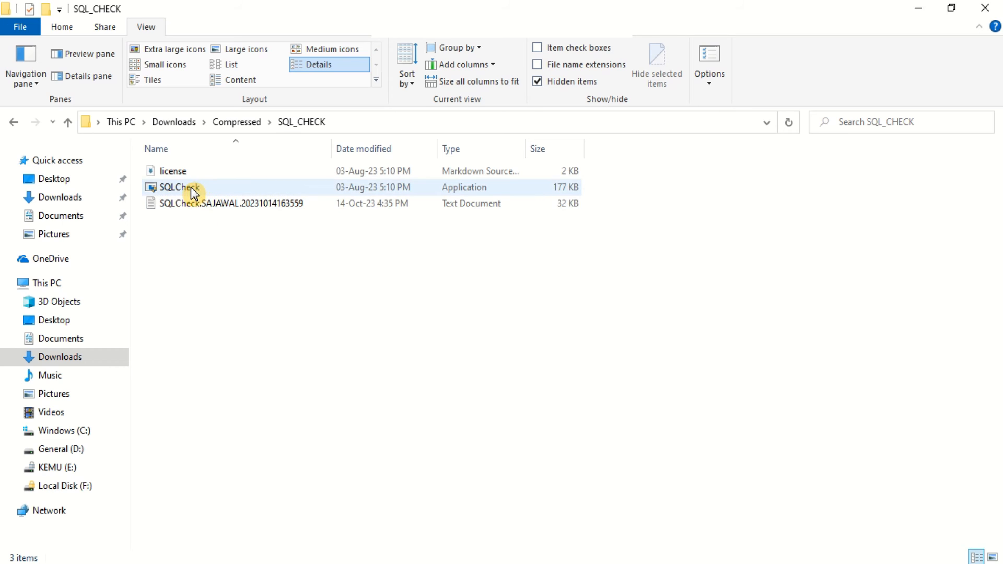
click(193, 194)
right_click(193, 193)
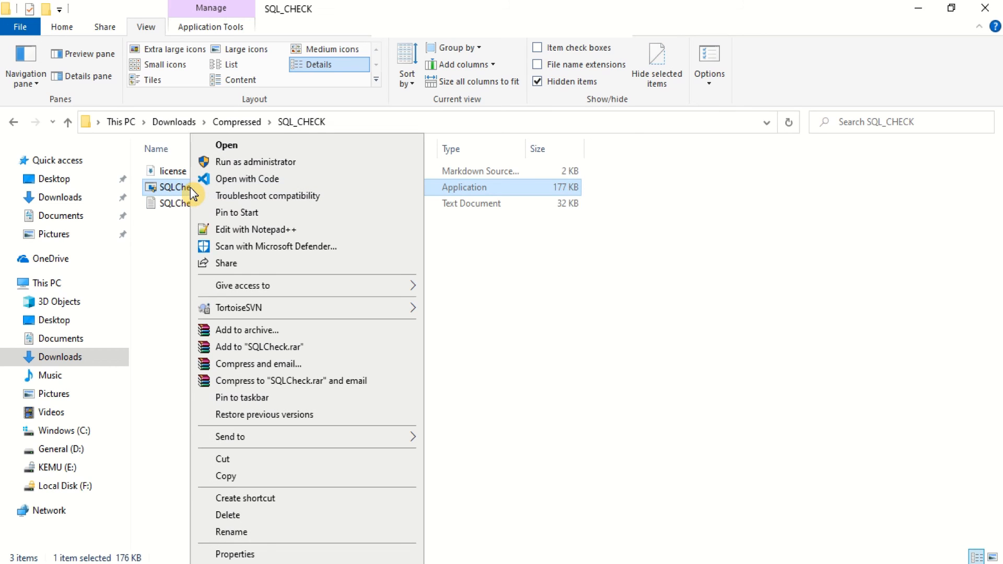
click(243, 167)
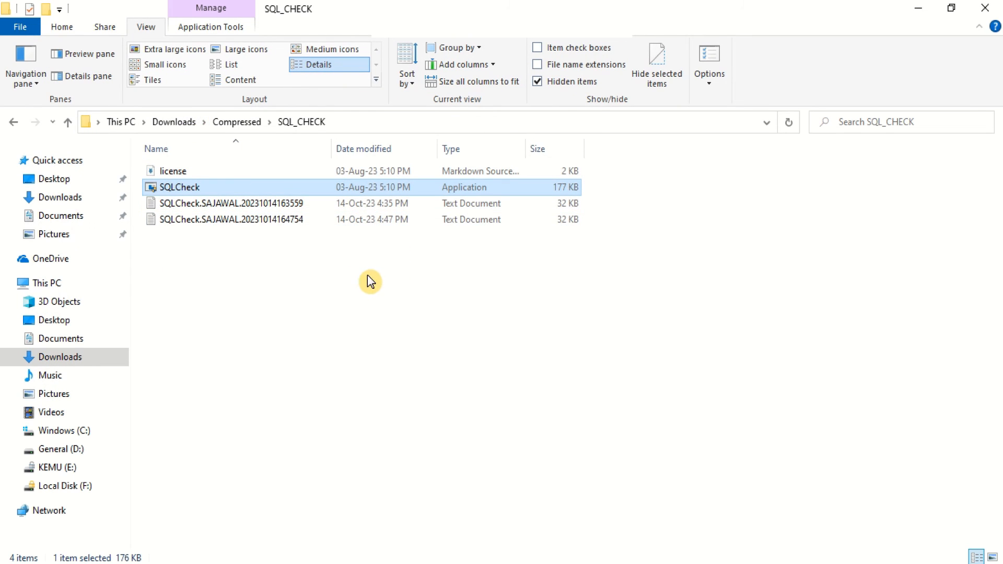
click(254, 221)
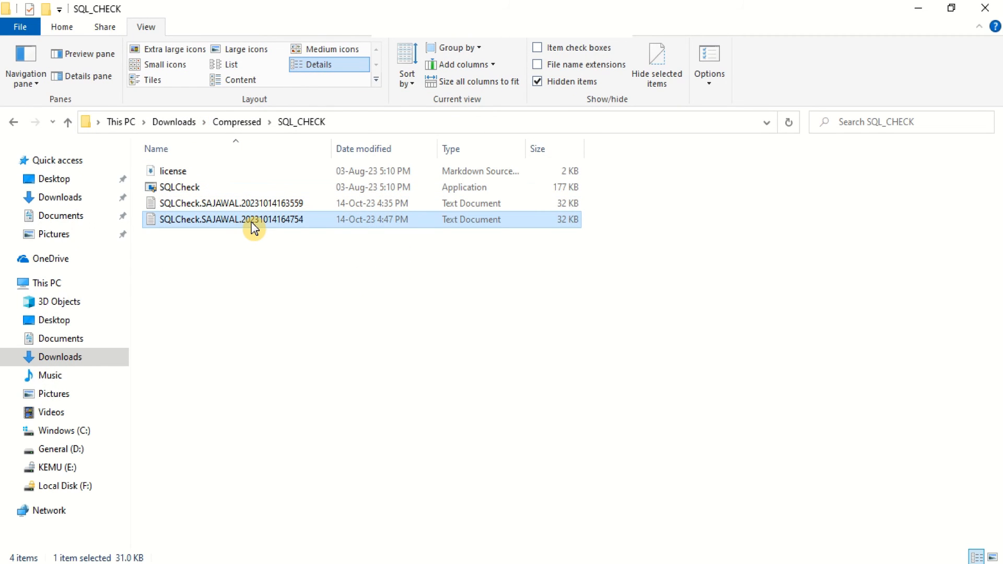
double_click(254, 222)
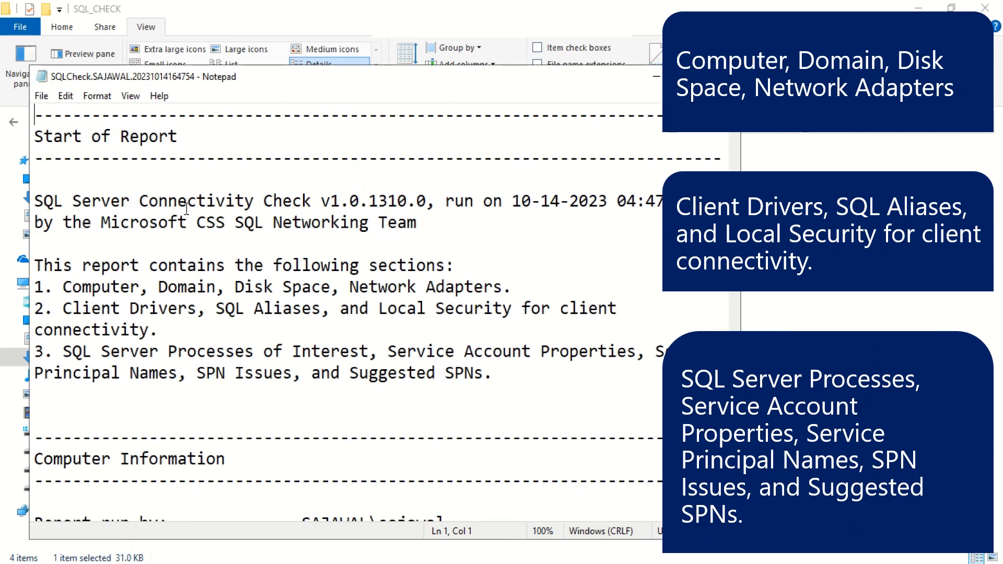
Step: Read the report's section list: network adapters, client drivers, SQL Aliases, security, processes, SPNs
scroll(330, 225, down, 4)
scroll(331, 225, up, 2)
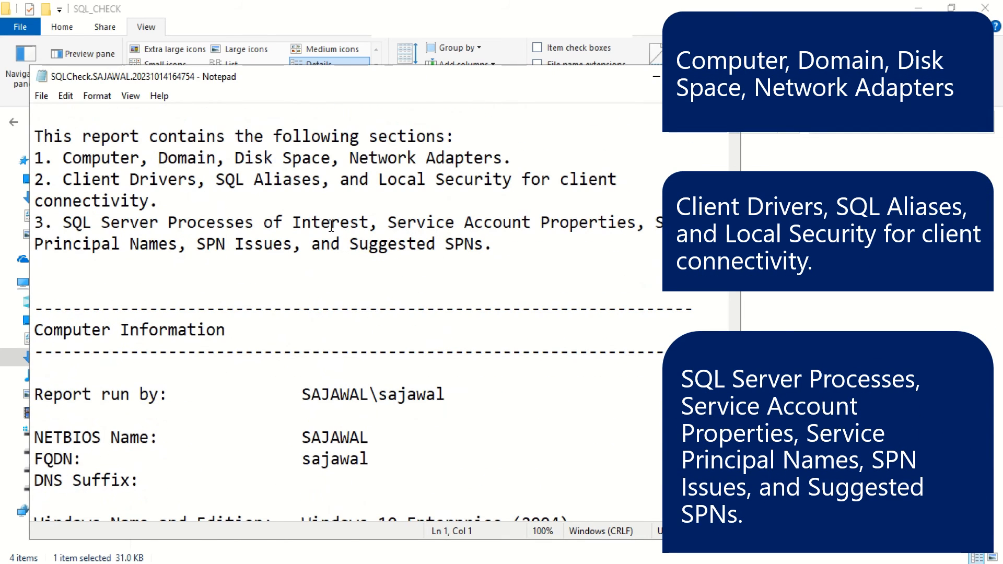
drag(141, 138, 358, 137)
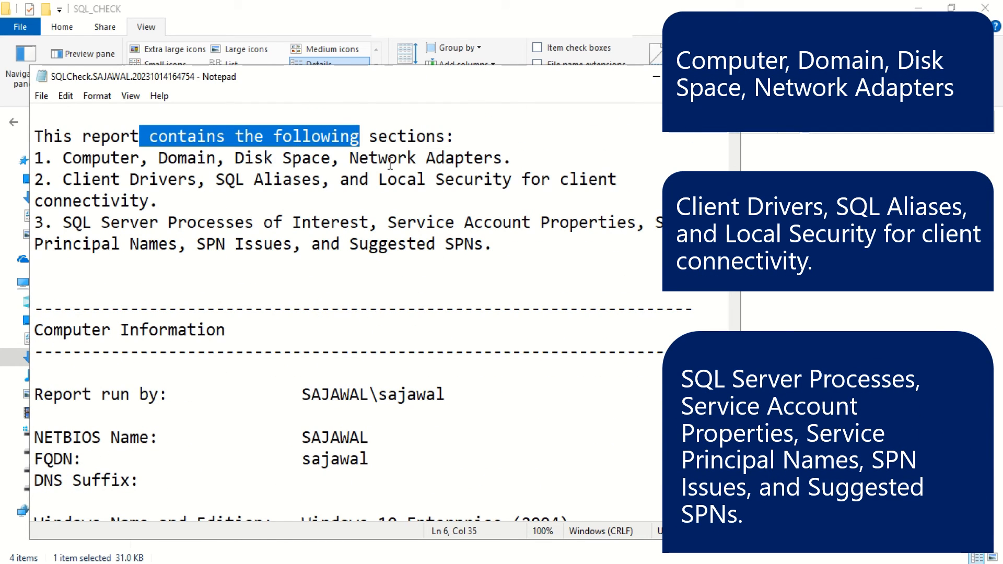
click(113, 158)
drag(234, 158, 464, 158)
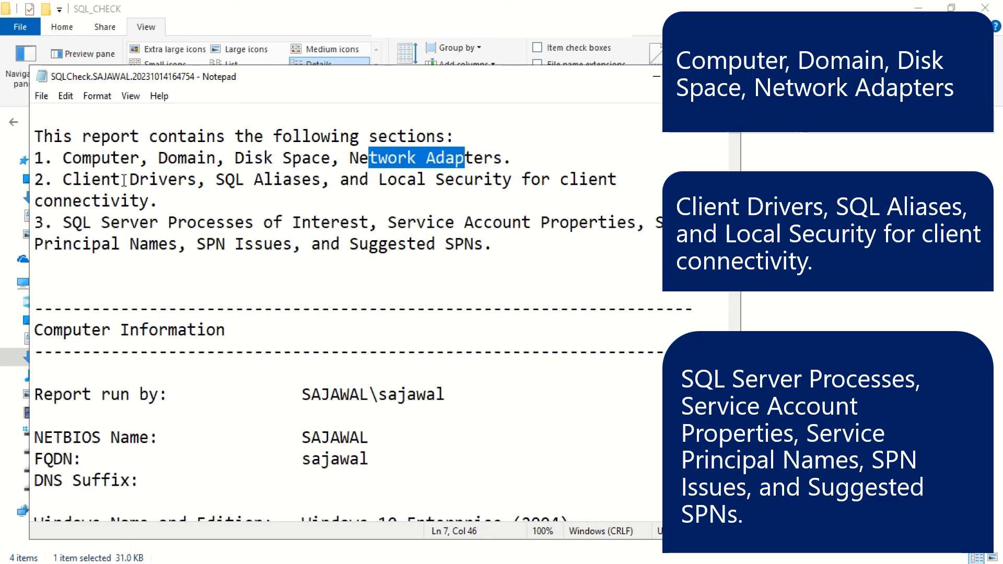
drag(123, 180, 187, 181)
drag(264, 181, 312, 181)
drag(407, 180, 560, 180)
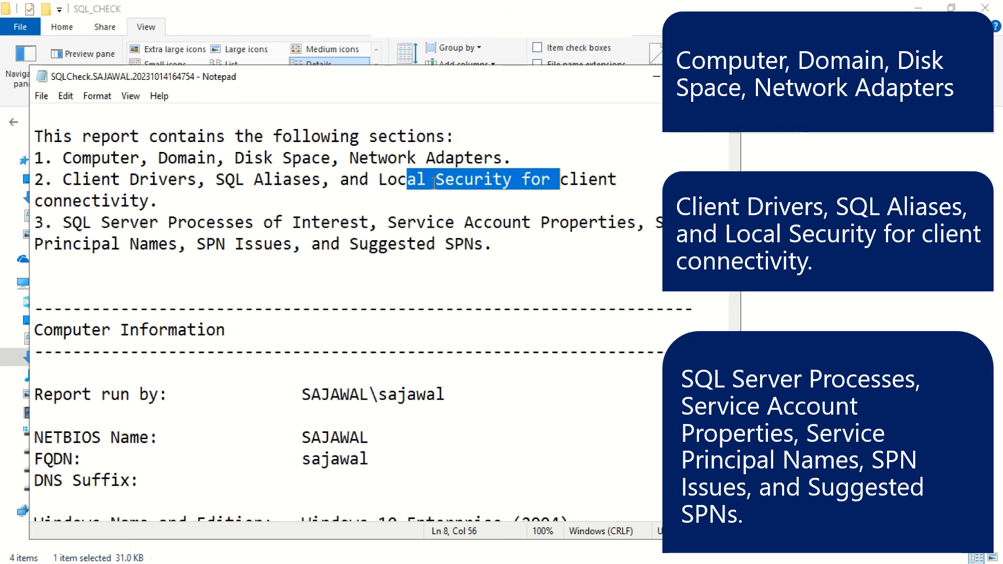
drag(92, 200, 112, 202)
drag(292, 224, 331, 224)
drag(455, 225, 502, 225)
click(683, 225)
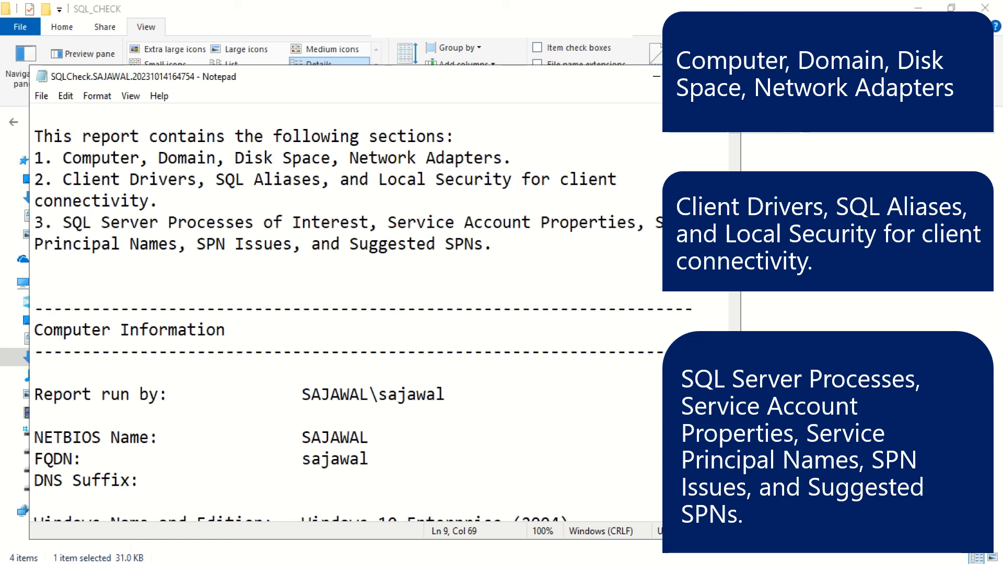
drag(209, 242, 255, 243)
drag(379, 243, 475, 245)
click(496, 263)
Step: Maximize Notepad and scroll to the SQL Server settings showing TCP enabled on dynamic port 3703
scroll(527, 322, down, 15)
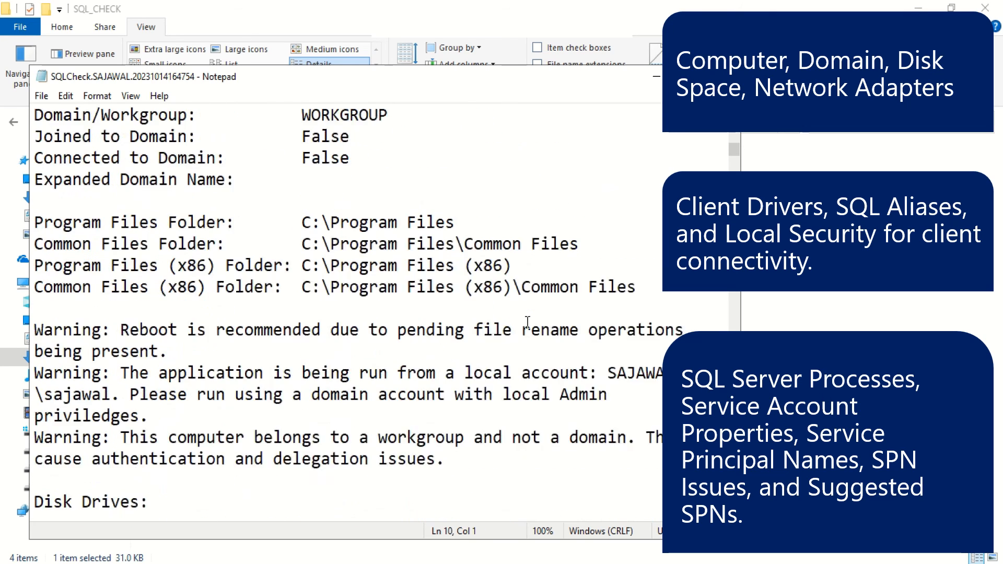
click(690, 77)
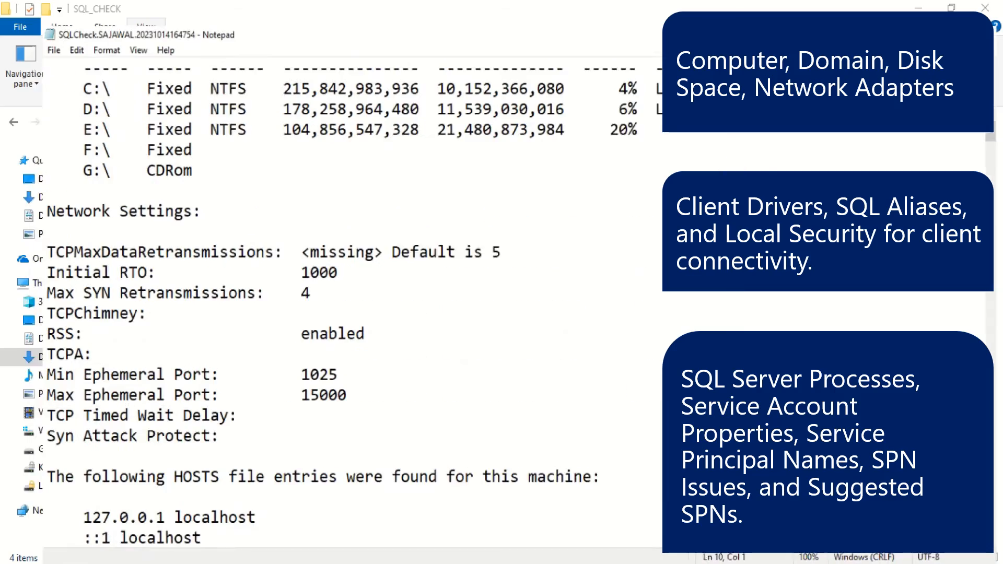
drag(999, 111, 998, 525)
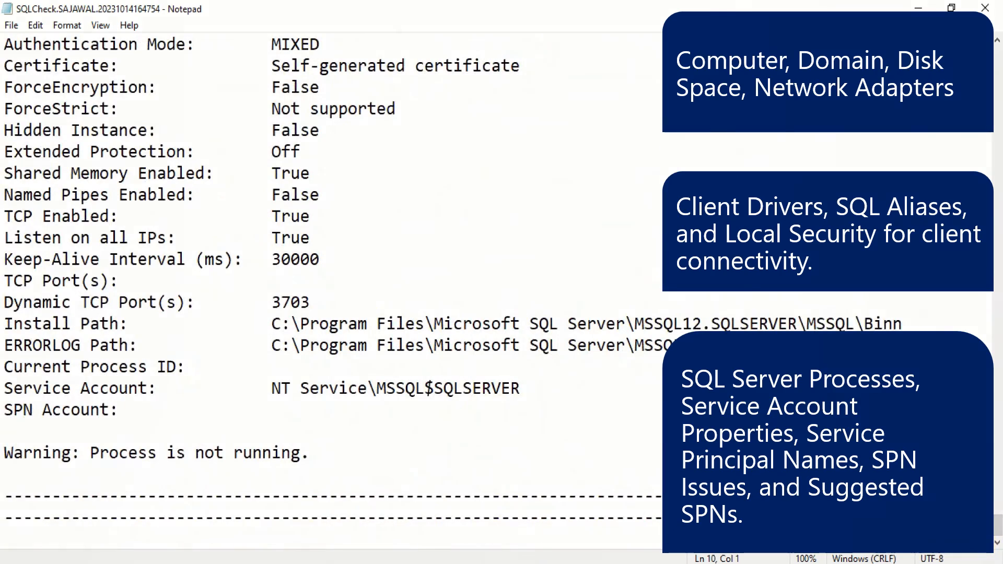